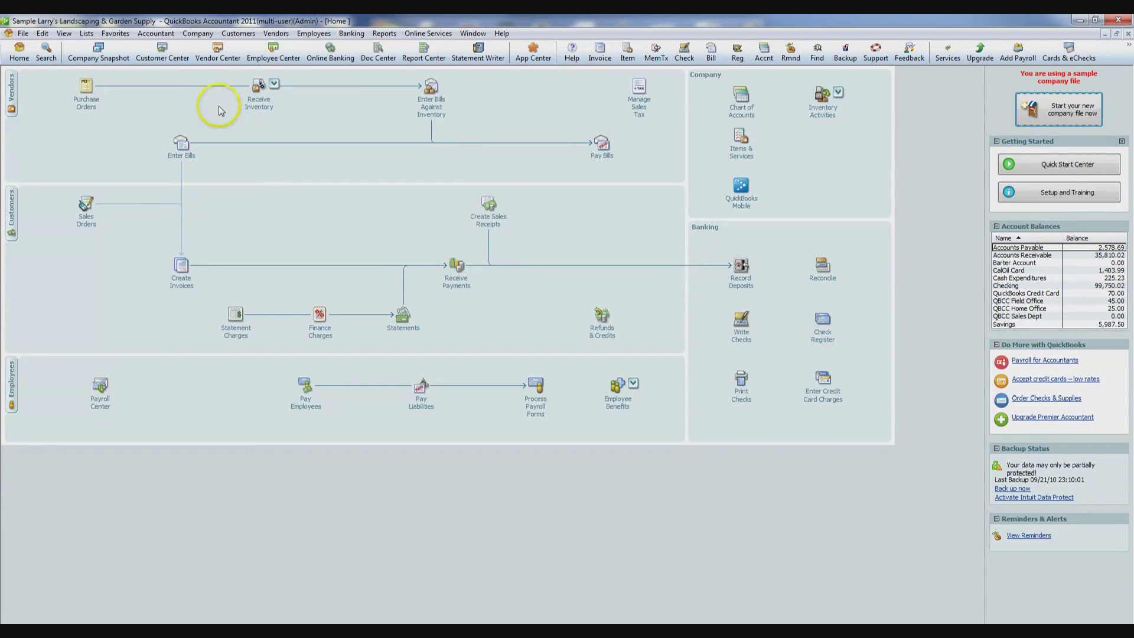
# - Open a new general journal entry and turn off its Adjusting Entry option
pyautogui.click(226, 33)
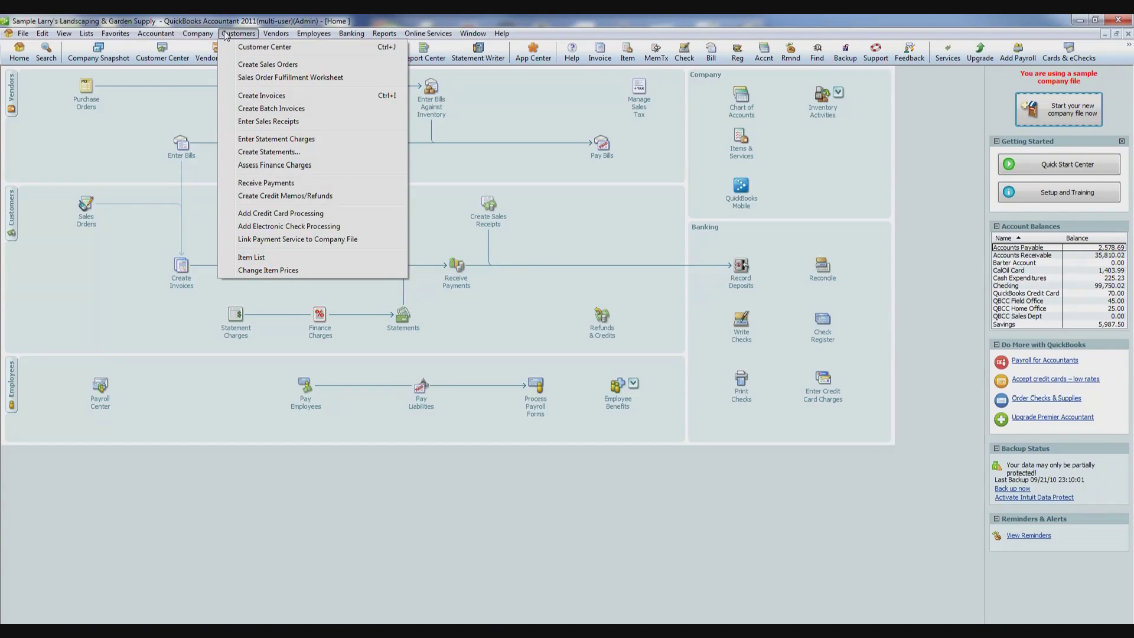
pyautogui.moveTo(197, 33)
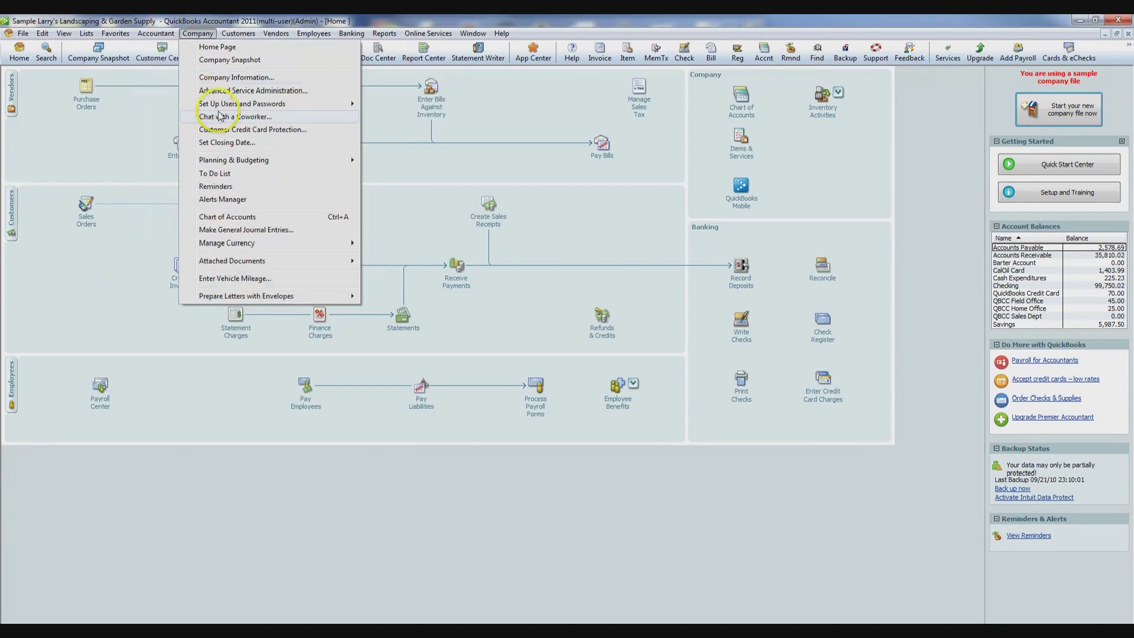
pyautogui.click(251, 231)
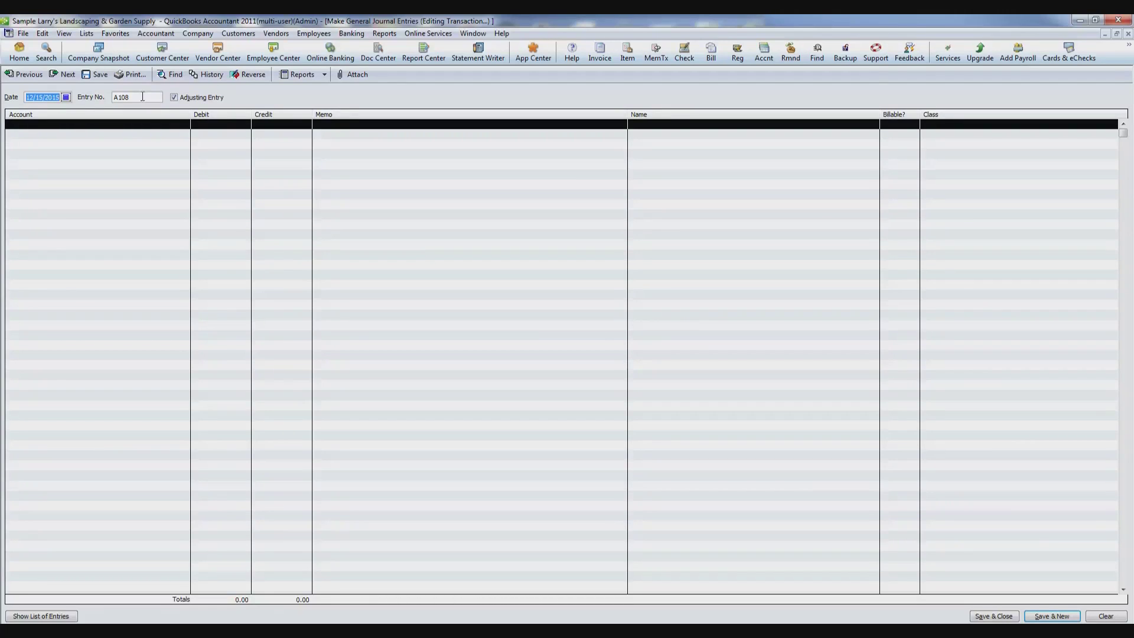
pyautogui.press('Tab')
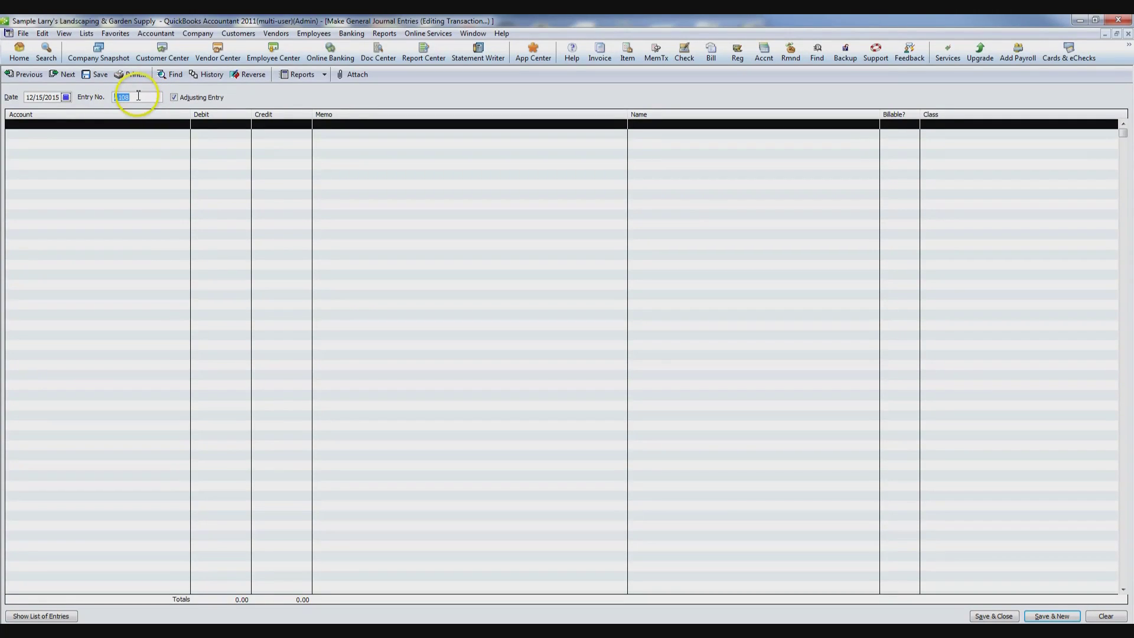
pyautogui.click(173, 98)
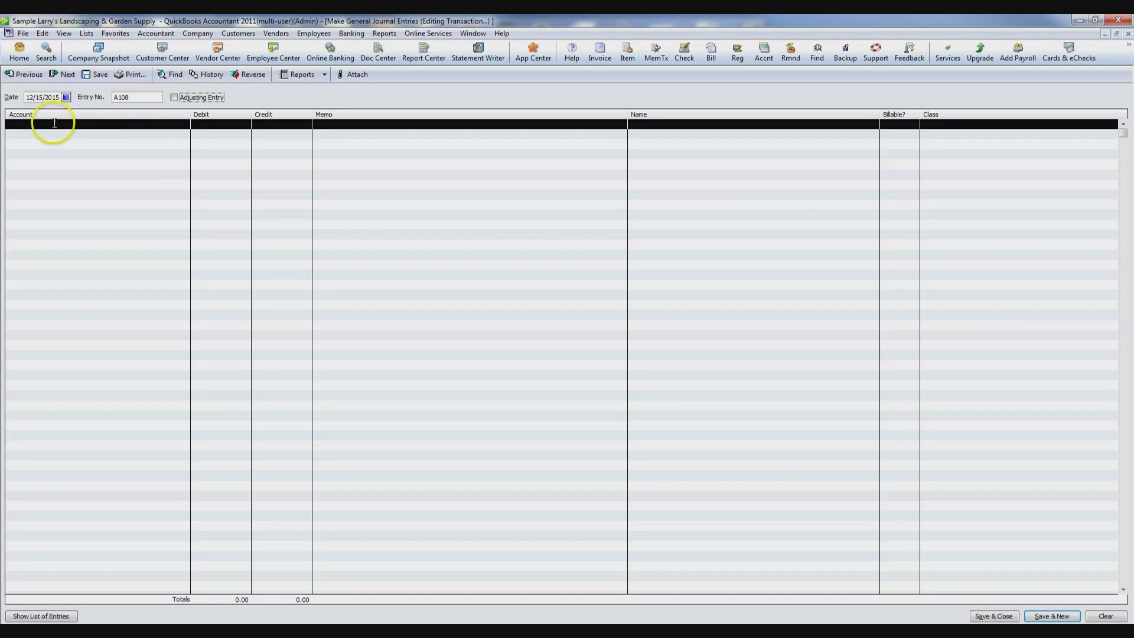
# - Enter the first journal line with the Checking account and a debit of 1,000.00
pyautogui.click(86, 123)
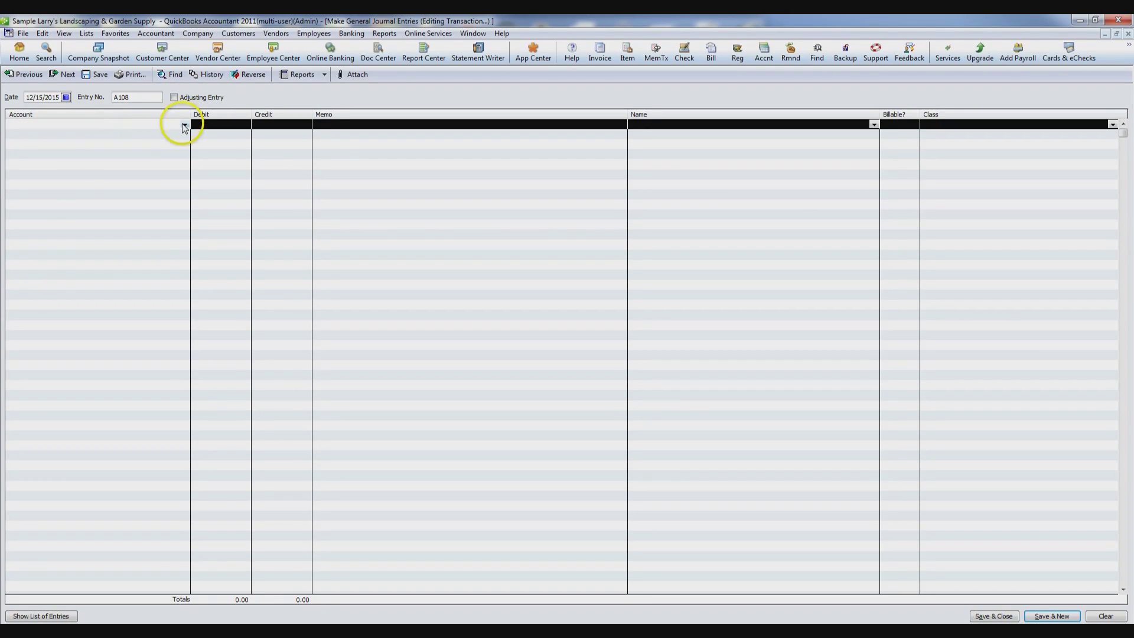
pyautogui.click(184, 126)
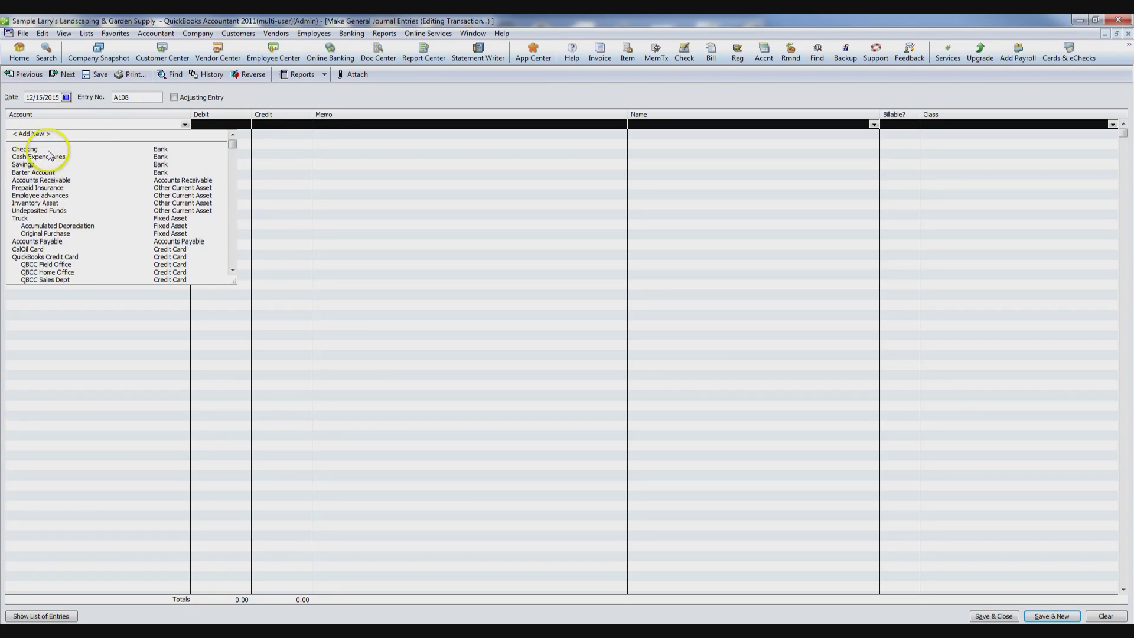
pyautogui.click(27, 151)
pyautogui.click(221, 124)
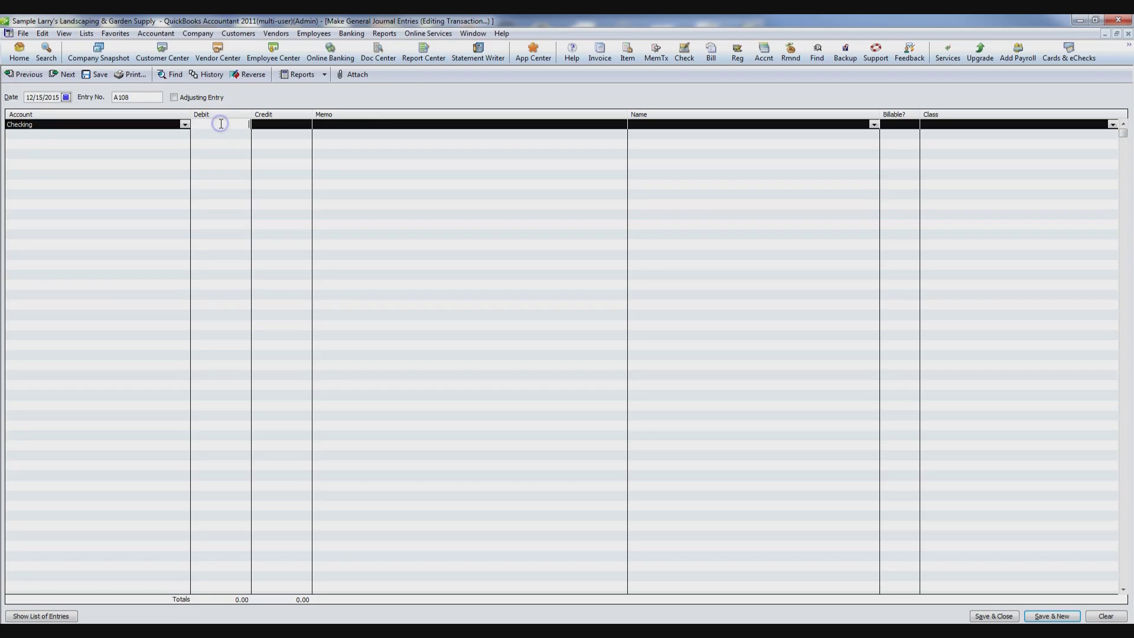
pyautogui.write('1,00')
pyautogui.write('000')
pyautogui.press('Tab')
pyautogui.press('Tab')
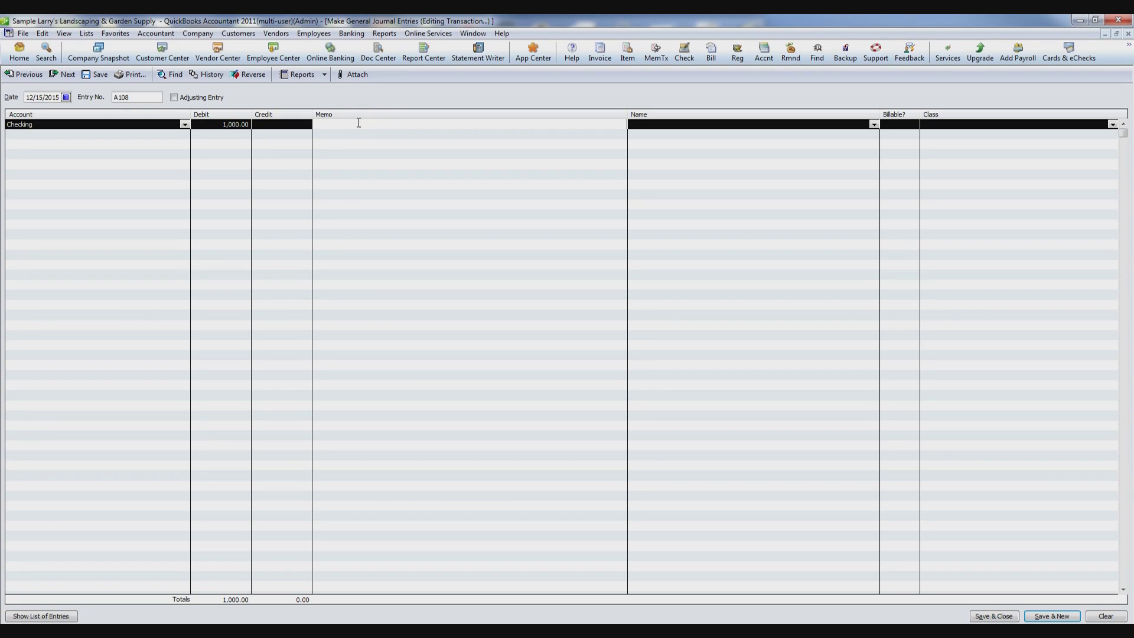
# - Assign a customer from the existing list as the name on the first journal line
pyautogui.click(744, 124)
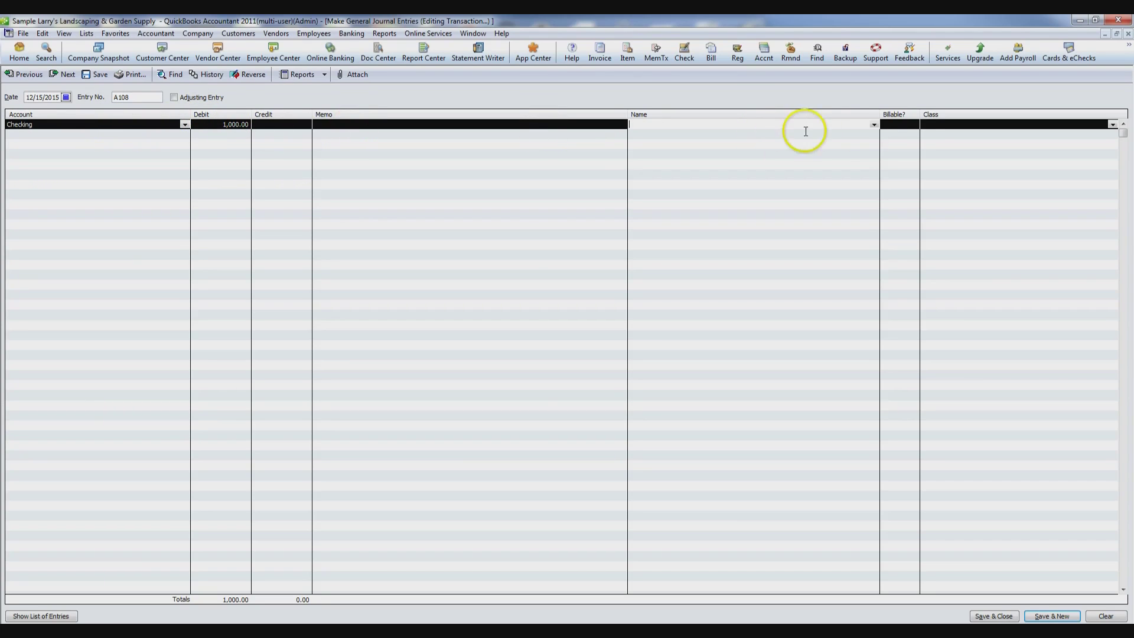
pyautogui.click(874, 124)
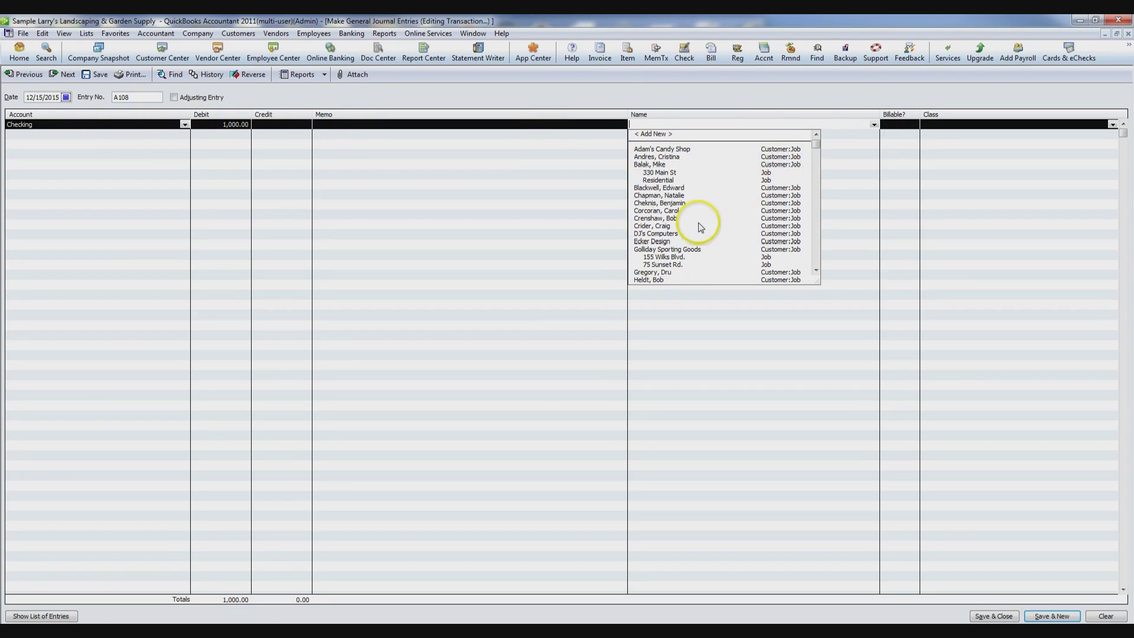
pyautogui.click(654, 211)
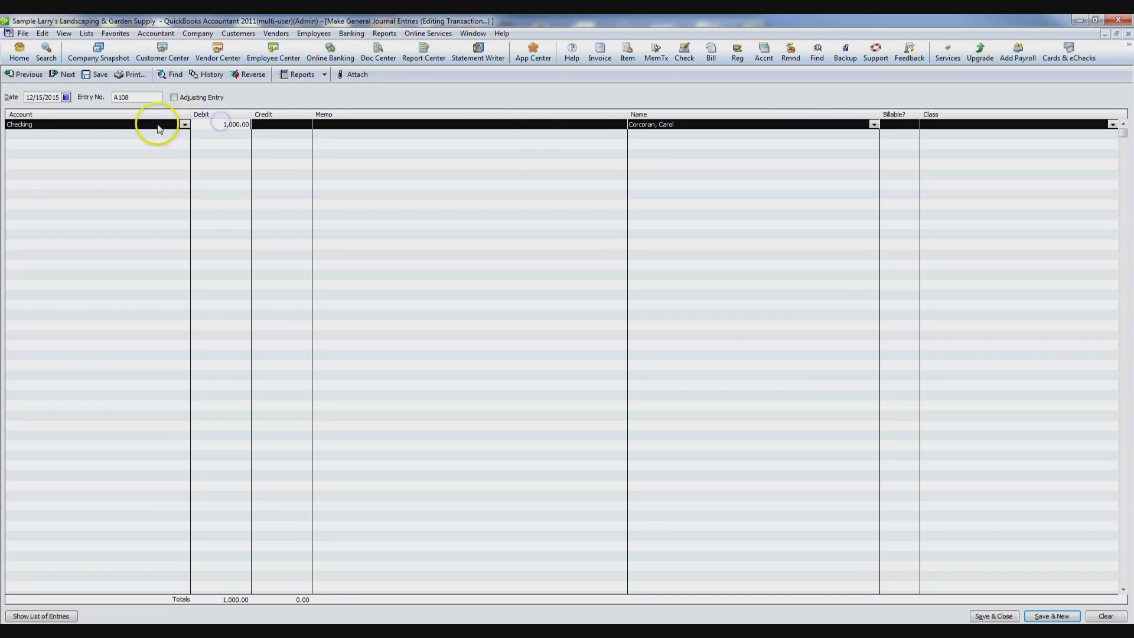
# - Change the first journal line's account to Automobile:Maintenance & Repairs
pyautogui.click(175, 126)
pyautogui.click(185, 126)
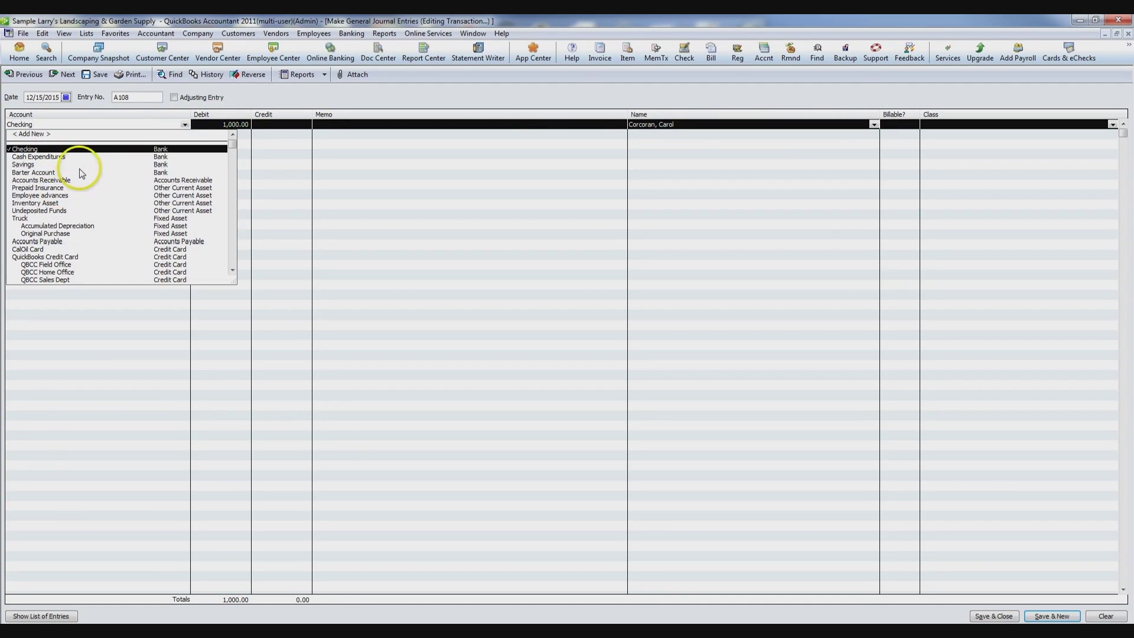
pyautogui.scroll(-4, 142, 210)
pyautogui.scroll(-10, 142, 209)
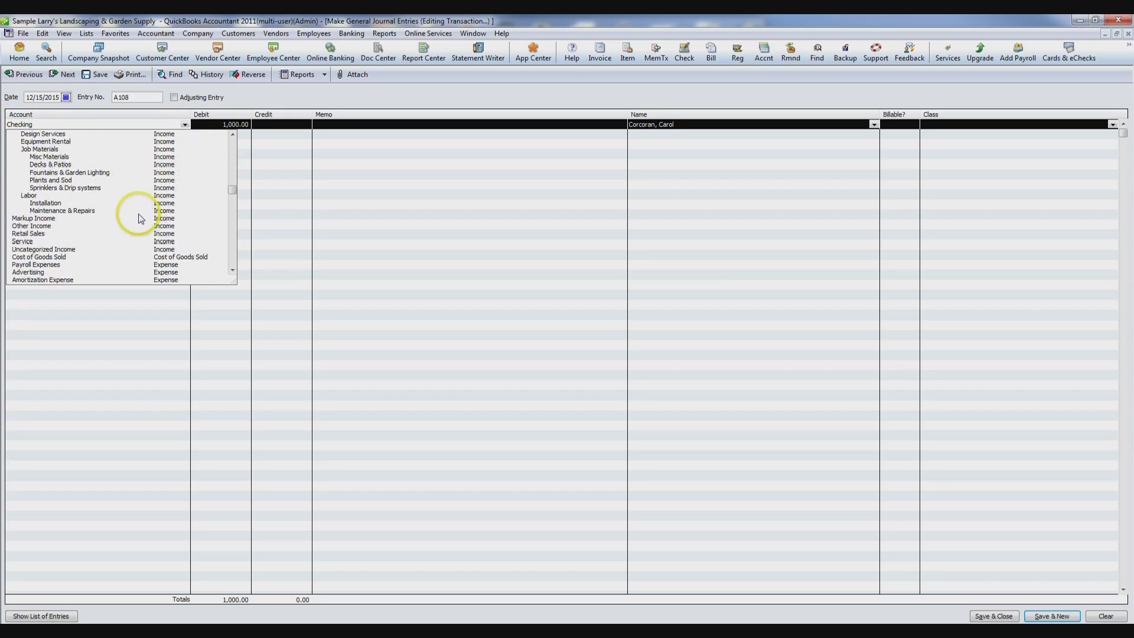
pyautogui.click(107, 196)
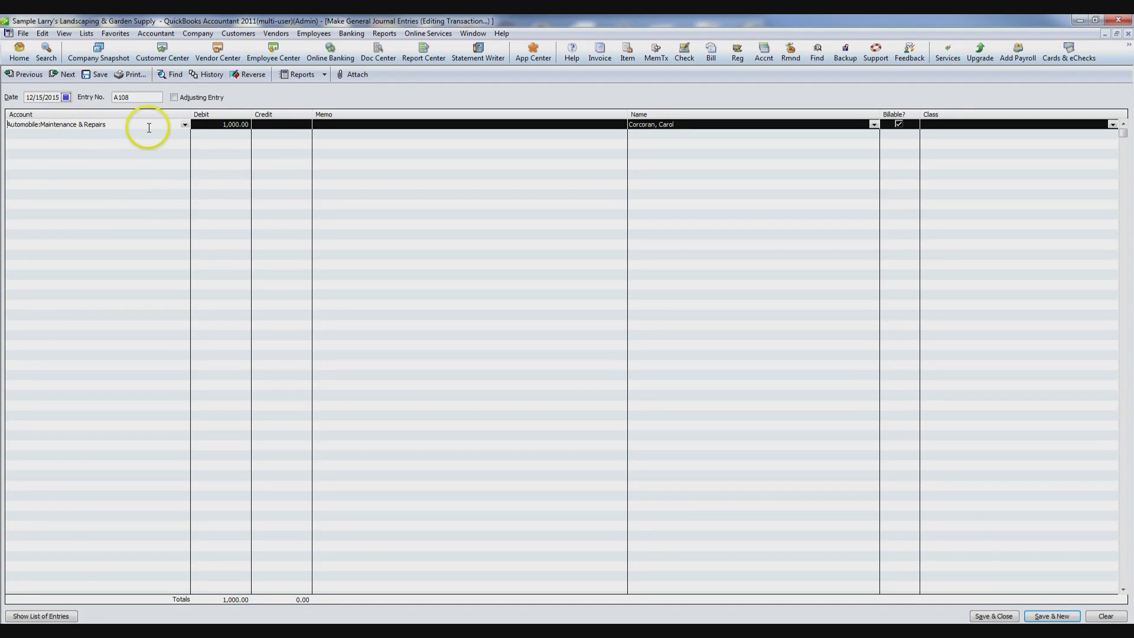
# - Set the name on the Automobile:Maintenance & Repairs line to the vendor Mendoza Mechanical
pyautogui.click(873, 125)
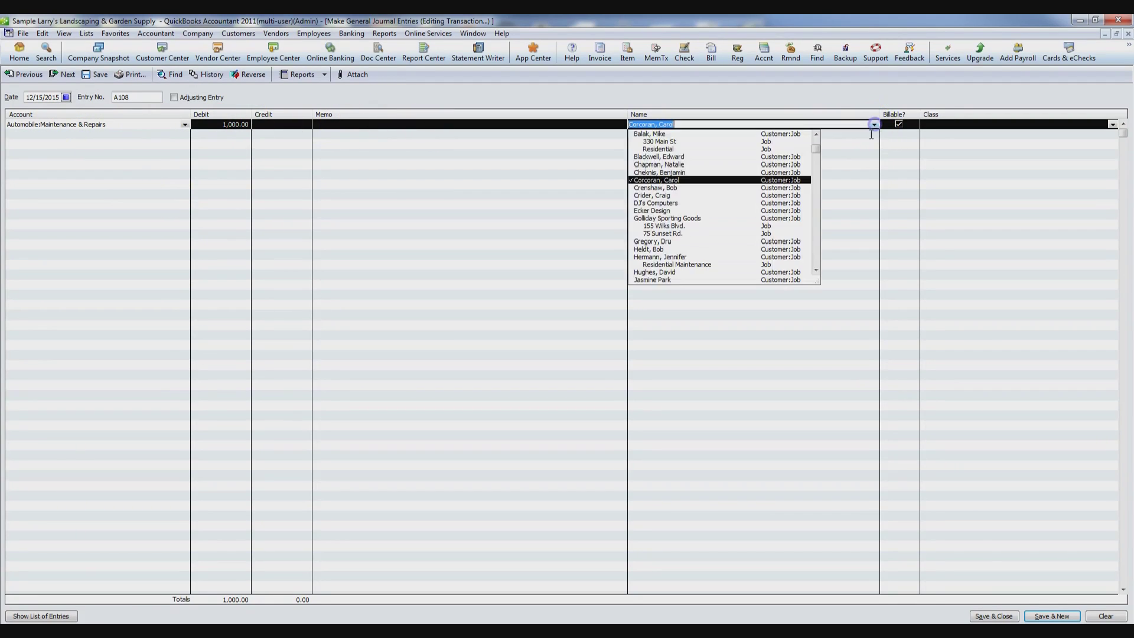
pyautogui.scroll(-5, 796, 220)
pyautogui.scroll(-10, 796, 220)
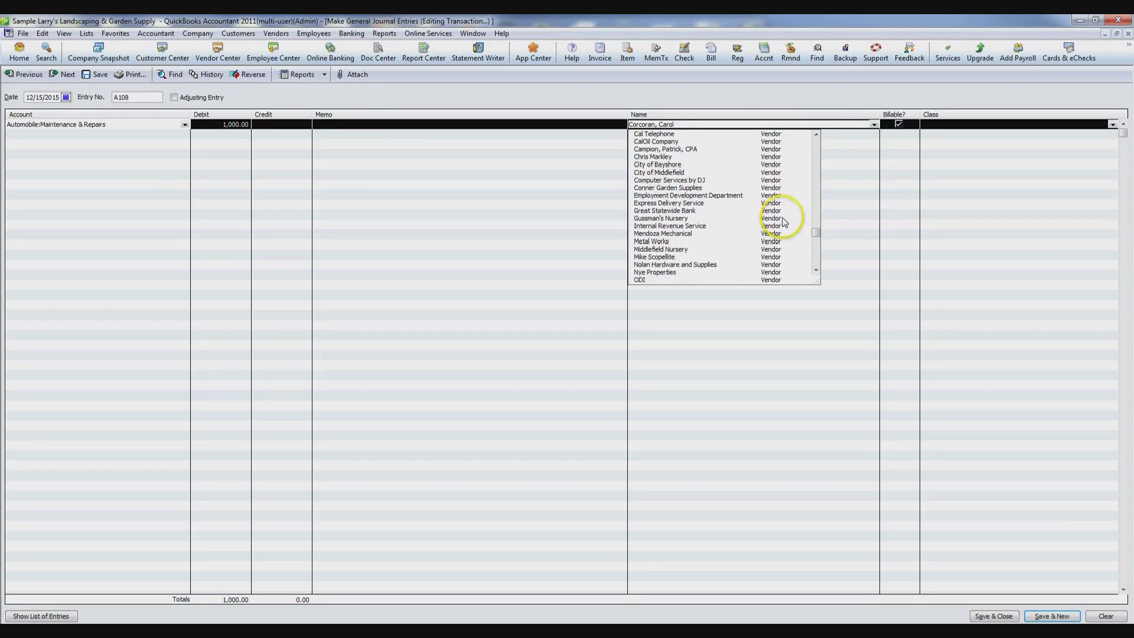
pyautogui.click(676, 234)
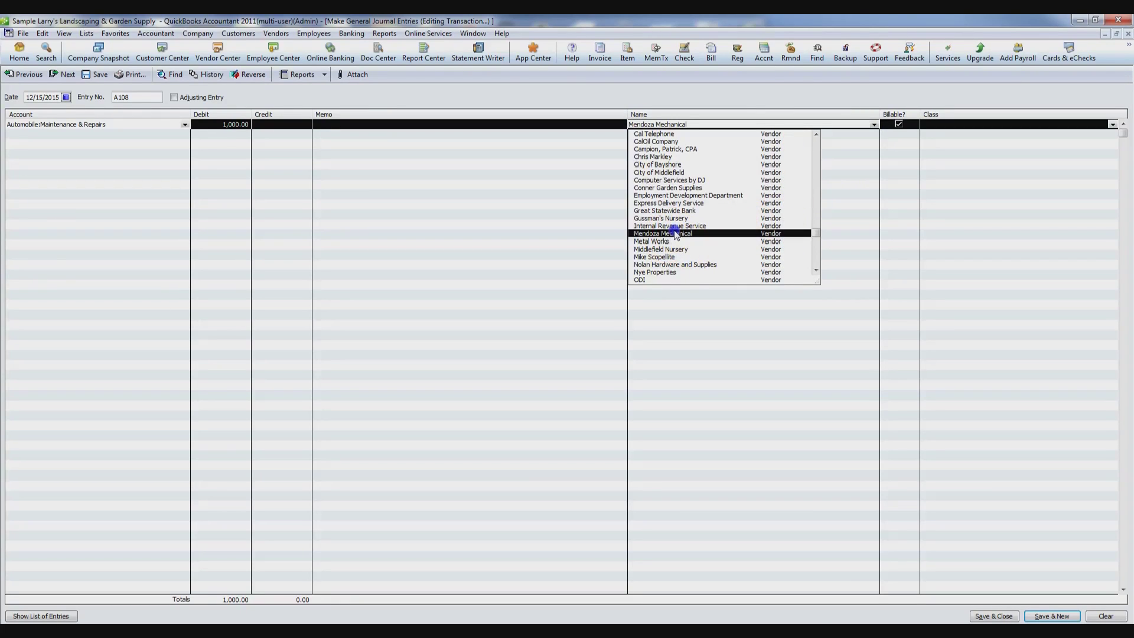
pyautogui.click(688, 124)
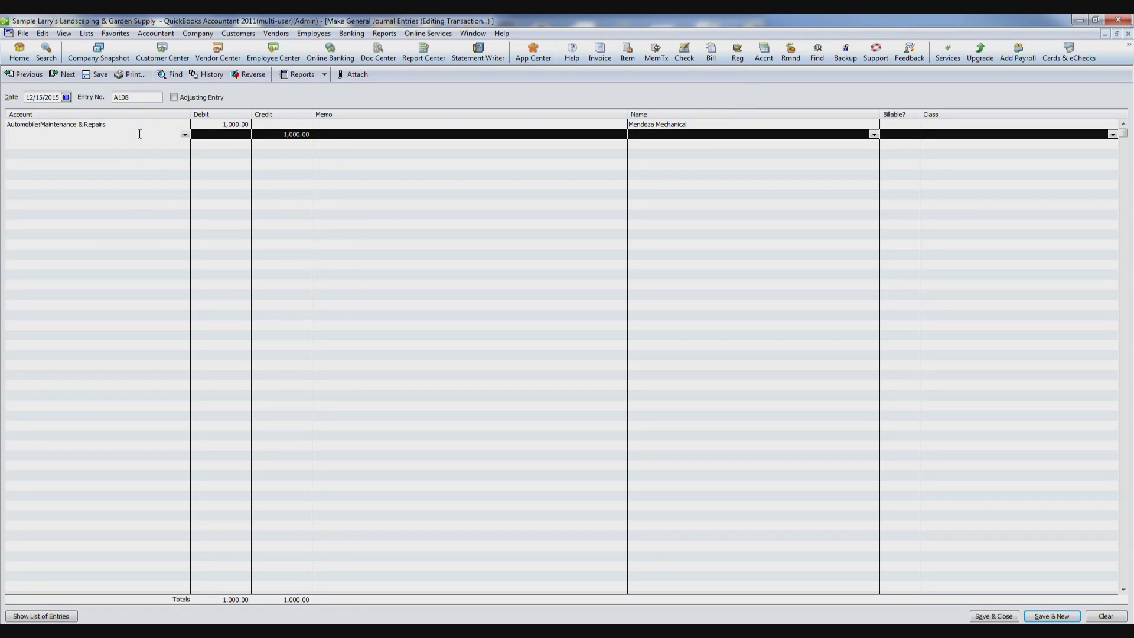
# - Fill in the second journal line with the Checking account for the 1,000.00 credit
pyautogui.click(132, 139)
pyautogui.write('c')
pyautogui.press('Delete')
pyautogui.press('BackSpace')
pyautogui.write('c')
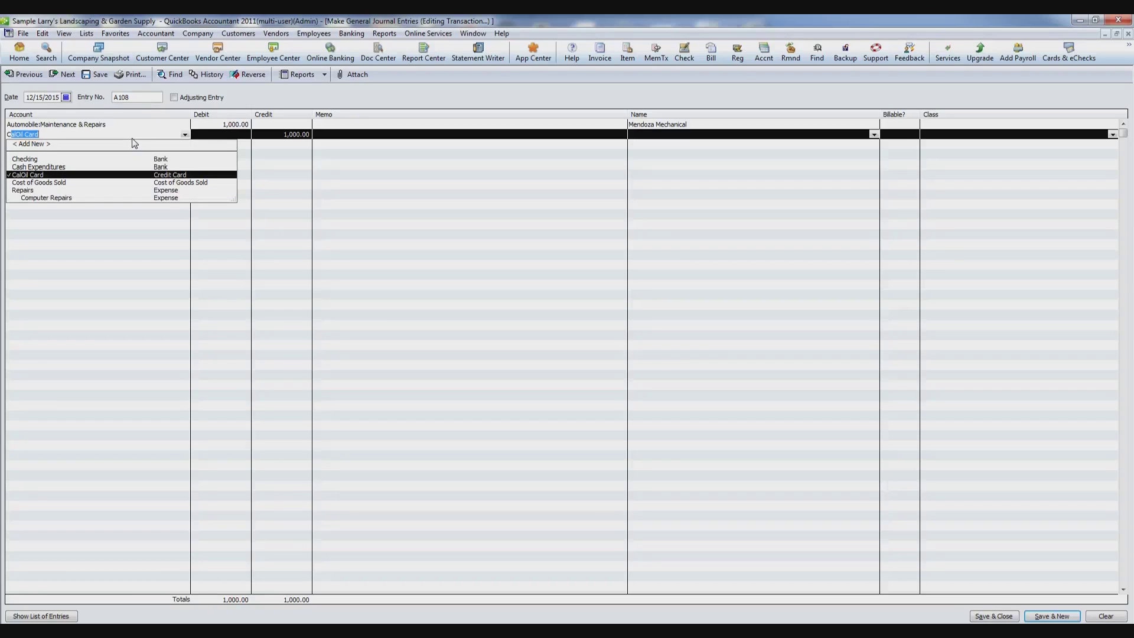
pyautogui.write('h')
pyautogui.press('Tab')
pyautogui.click(434, 131)
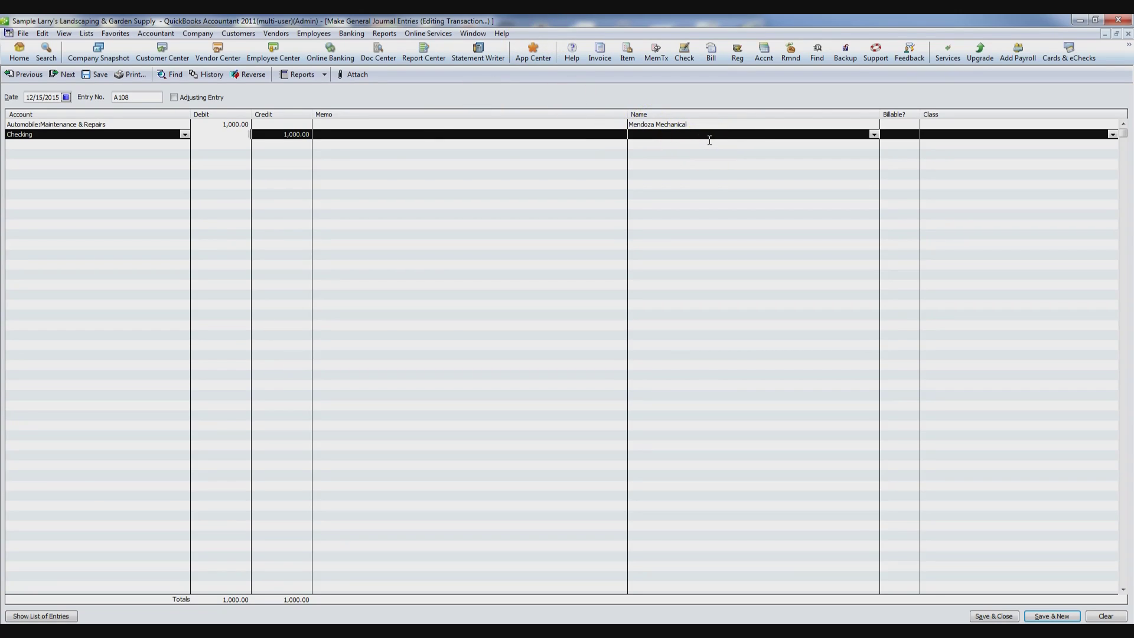
# - Replace the vendor on the Automobile:Maintenance & Repairs line with a customer to try out the billable option
pyautogui.click(846, 125)
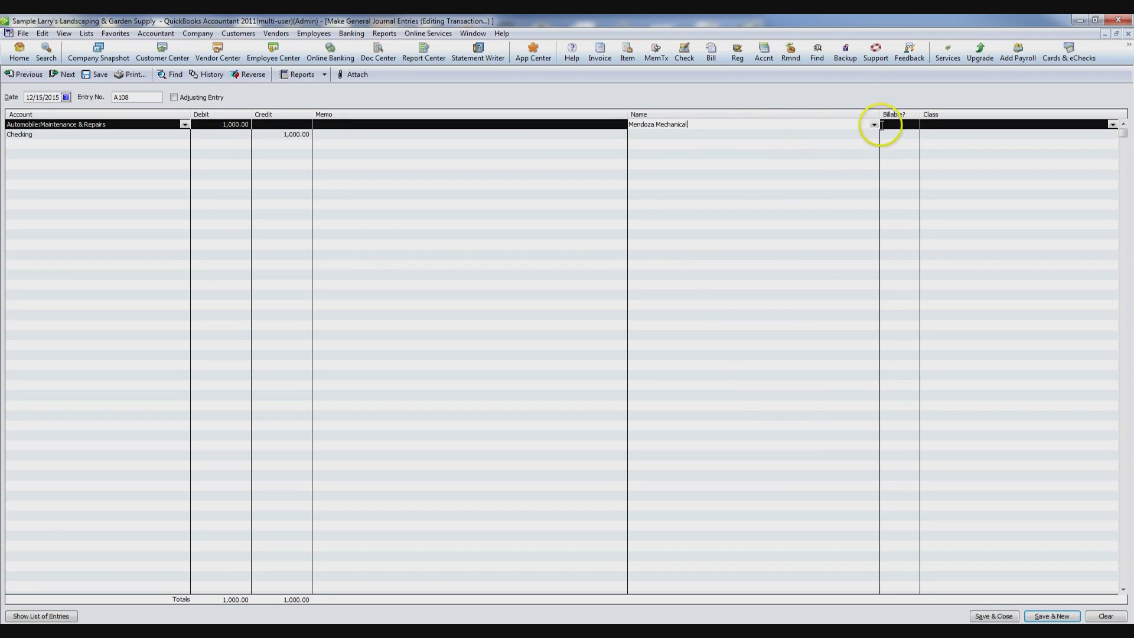
pyautogui.click(874, 125)
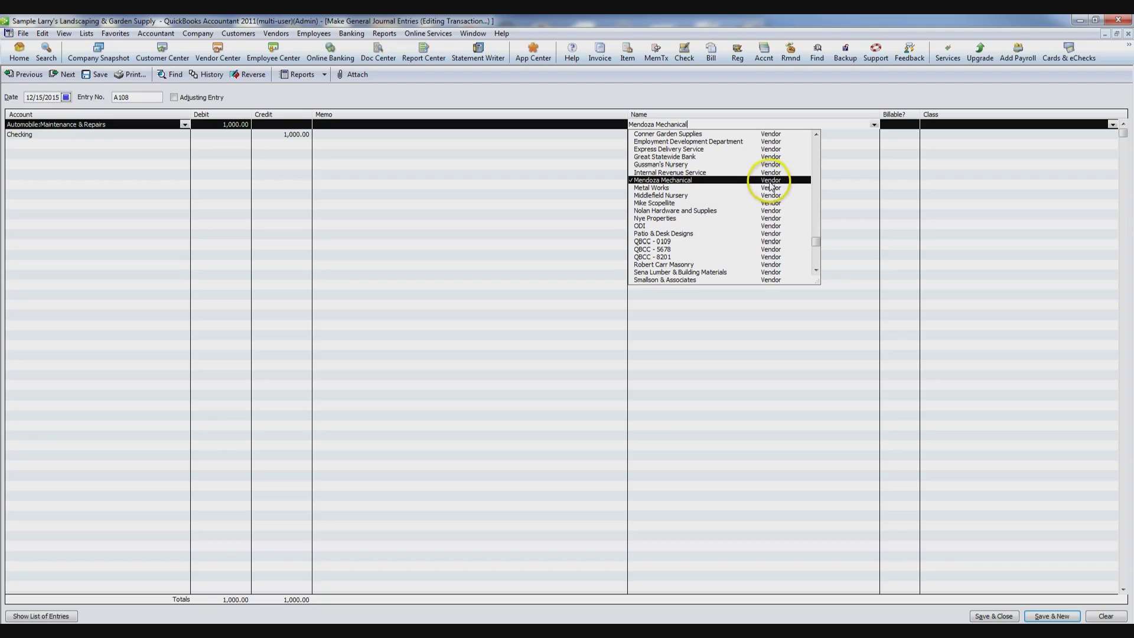
pyautogui.scroll(10, 772, 187)
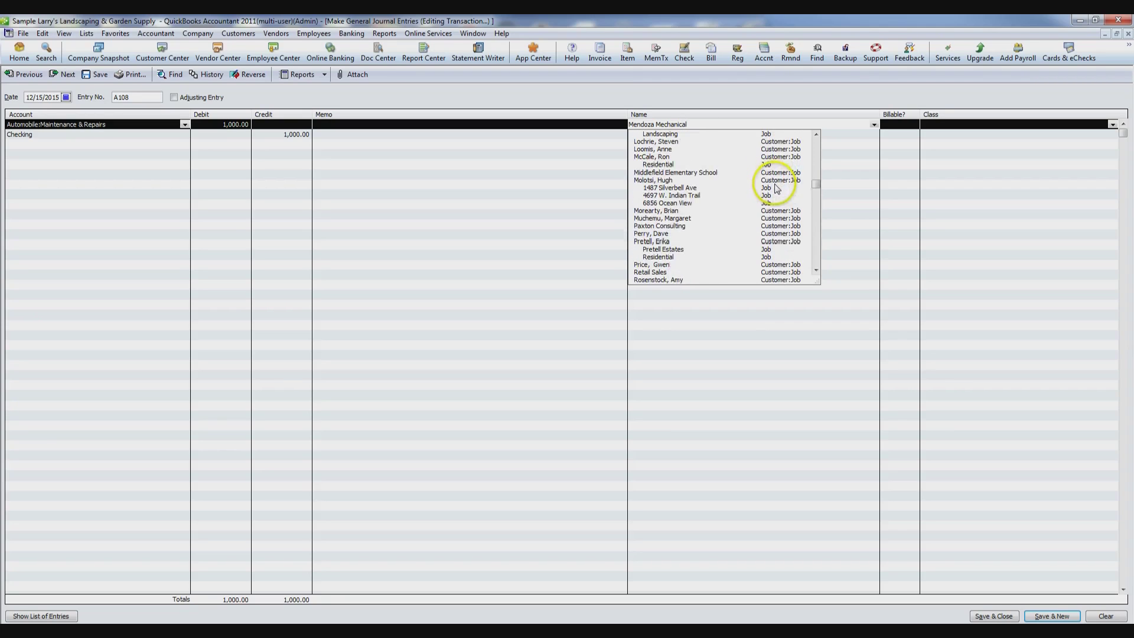
pyautogui.click(653, 149)
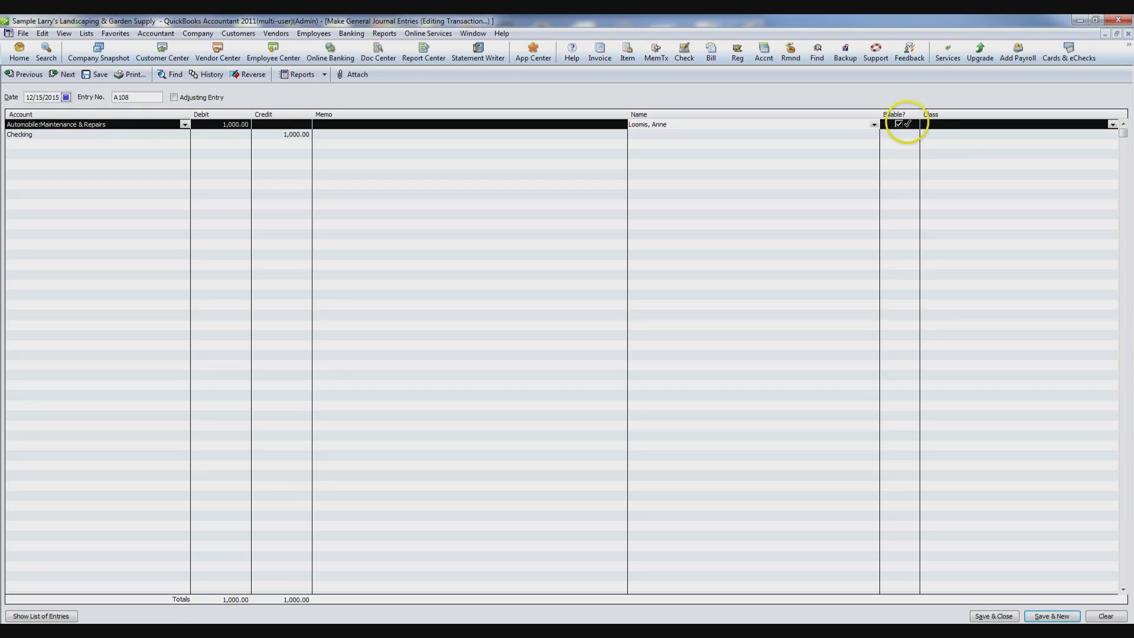
pyautogui.hotkey('shift', 'Tab')
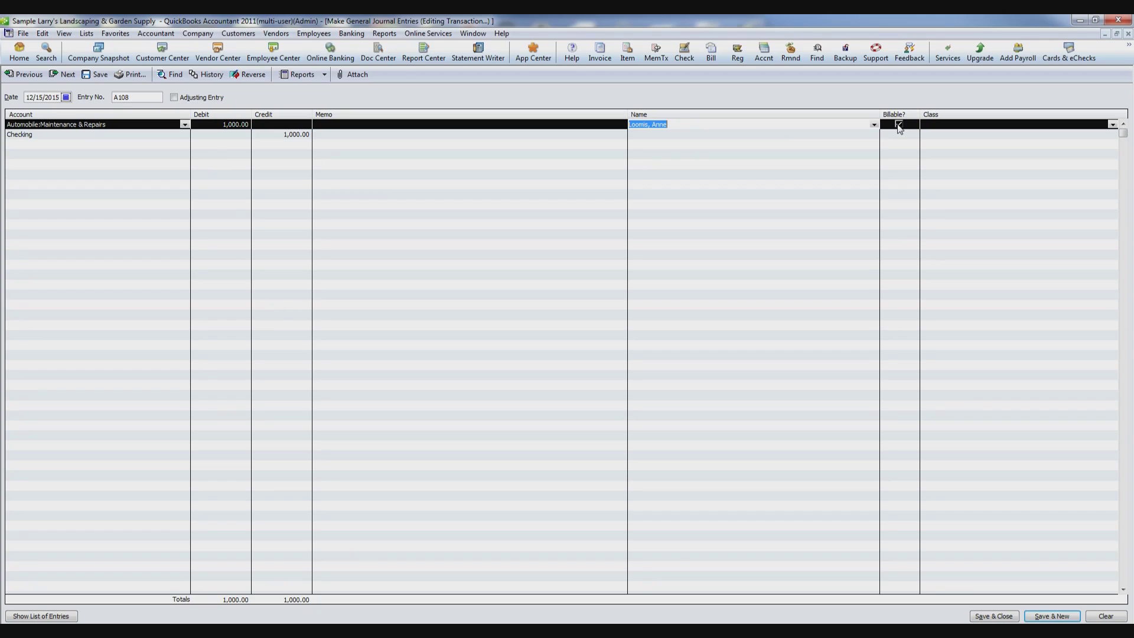
pyautogui.click(899, 126)
# - Set the name on the Automobile:Maintenance & Repairs line to the vendor Great Statewide Bank
pyautogui.click(873, 125)
pyautogui.moveTo(721, 177); pyautogui.dragTo(762, 183)
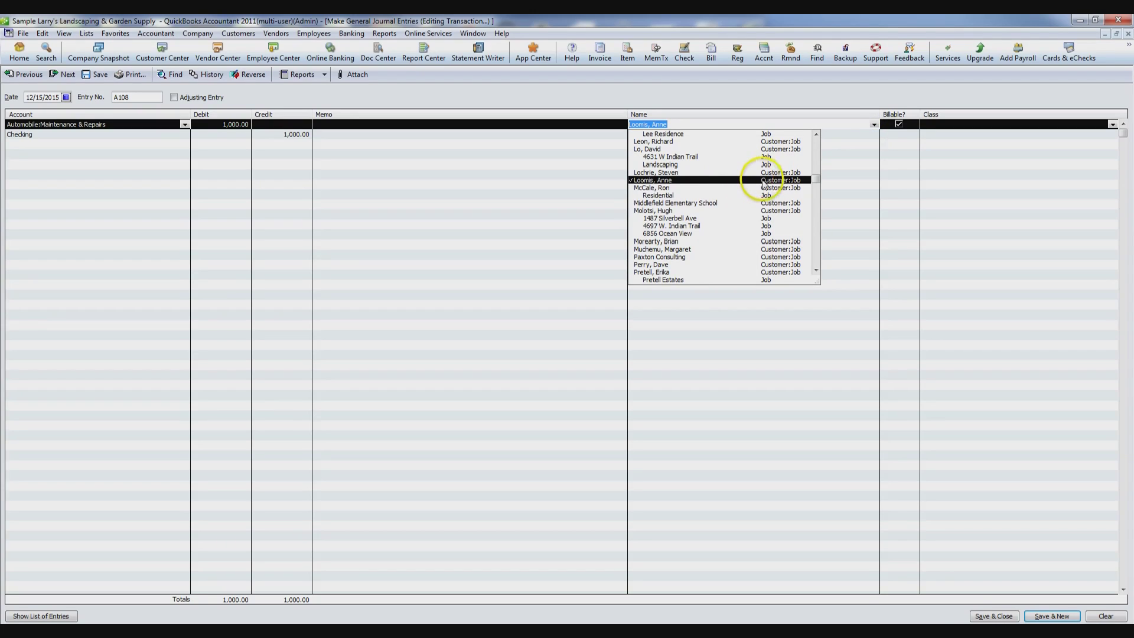
pyautogui.scroll(-15, 747, 216)
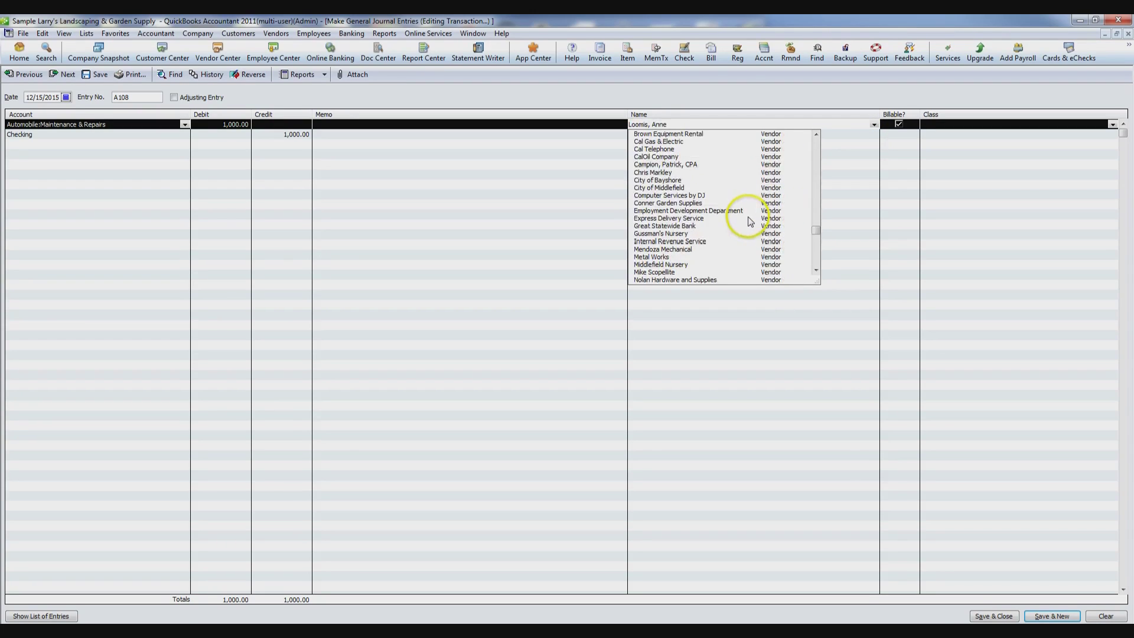
pyautogui.click(685, 226)
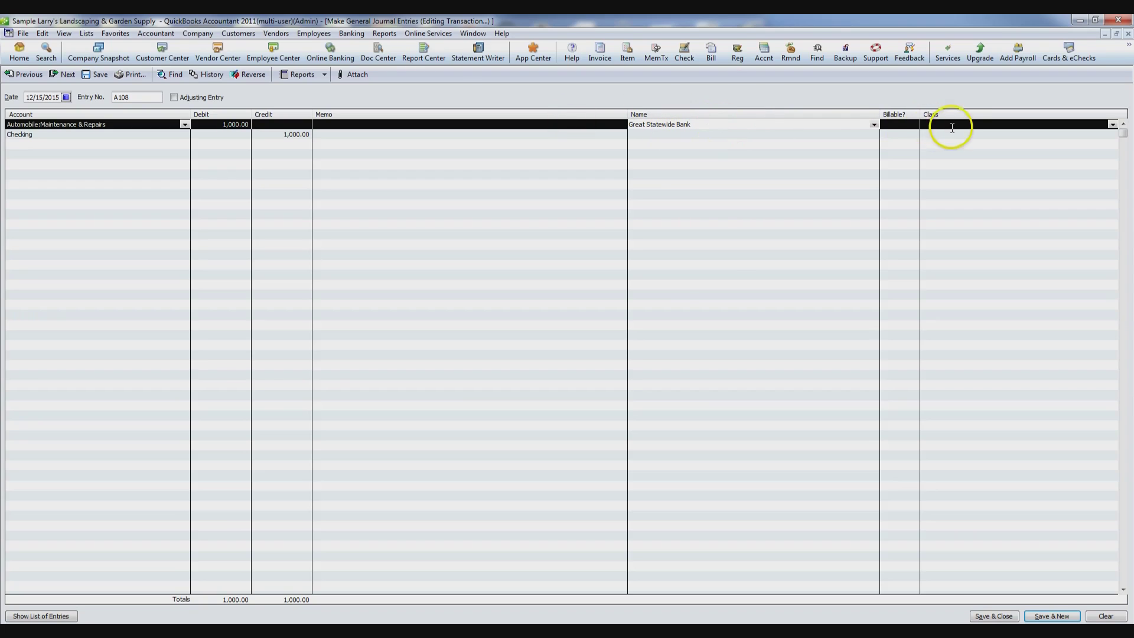
pyautogui.click(894, 131)
# - Examine the name and class choices available for the Automobile:Maintenance & Repairs line
pyautogui.click(874, 124)
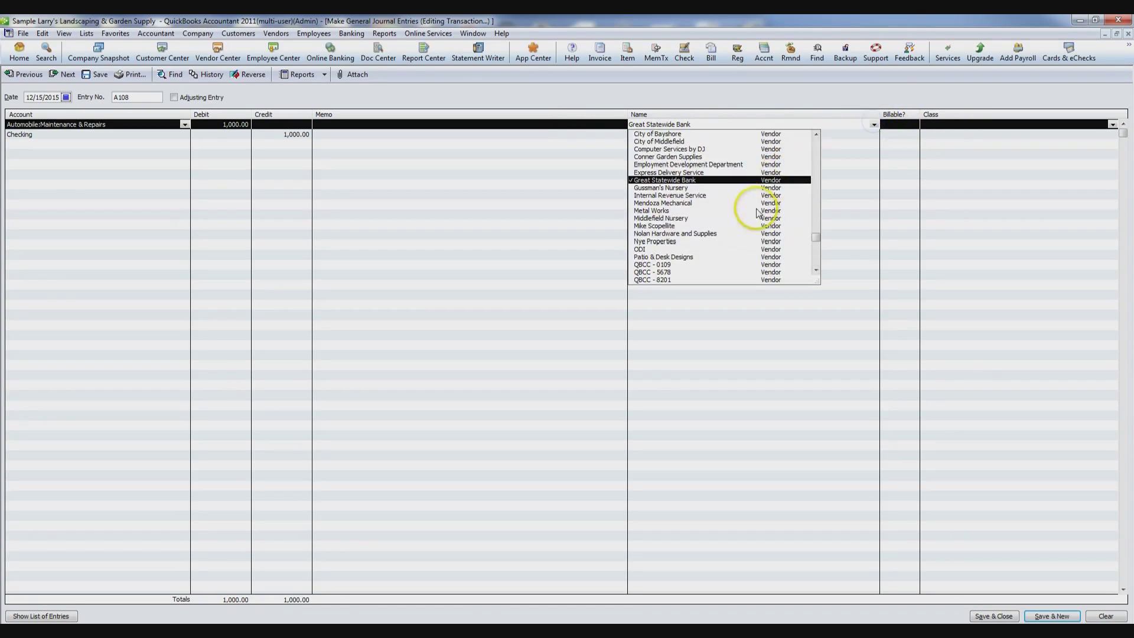
pyautogui.scroll(4, 783, 218)
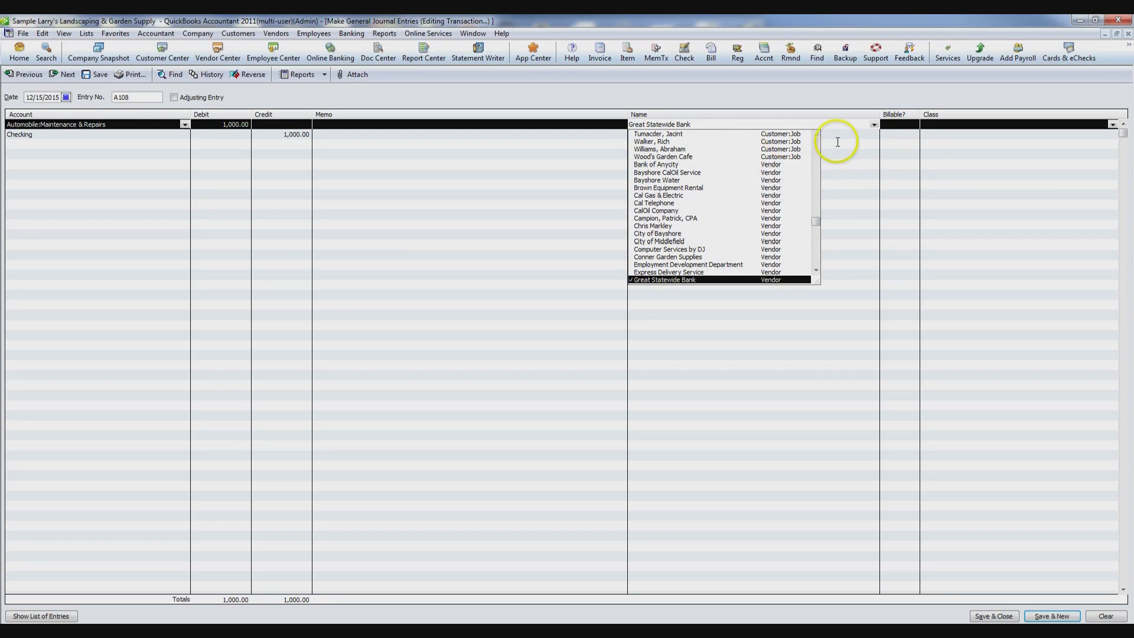
pyautogui.click(871, 148)
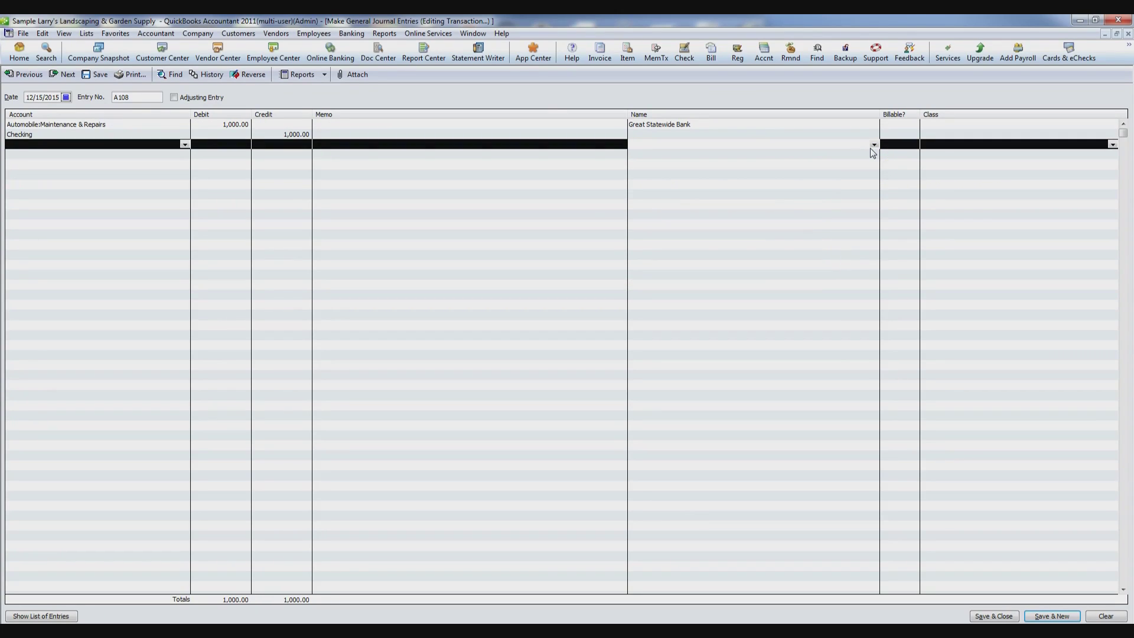
pyautogui.click(822, 144)
pyautogui.click(972, 125)
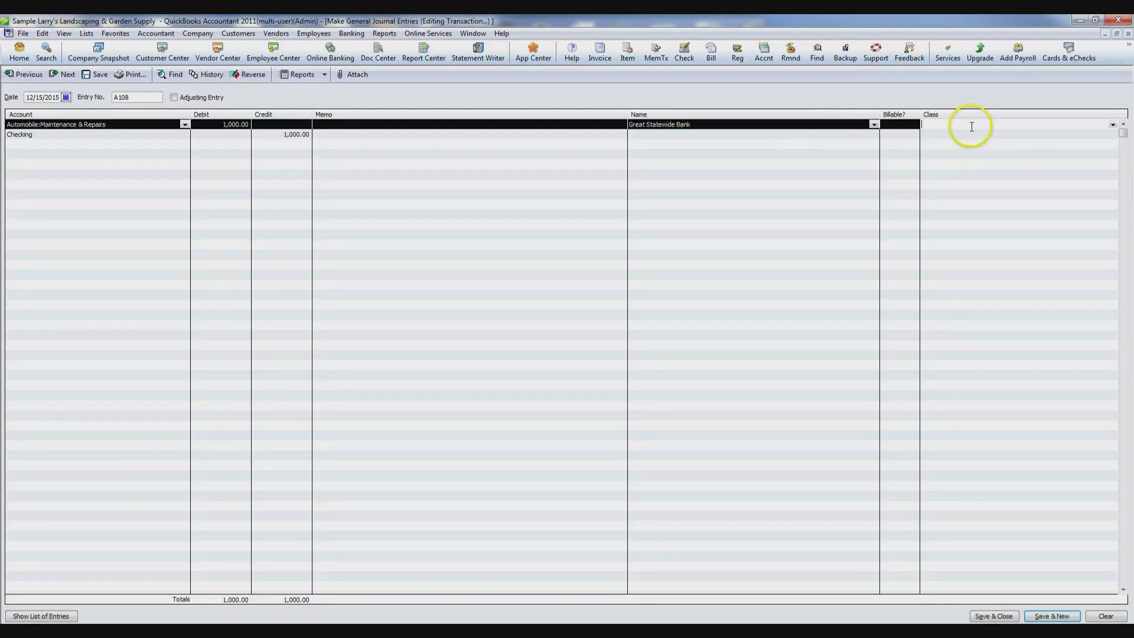
pyautogui.click(1123, 130)
pyautogui.click(1112, 126)
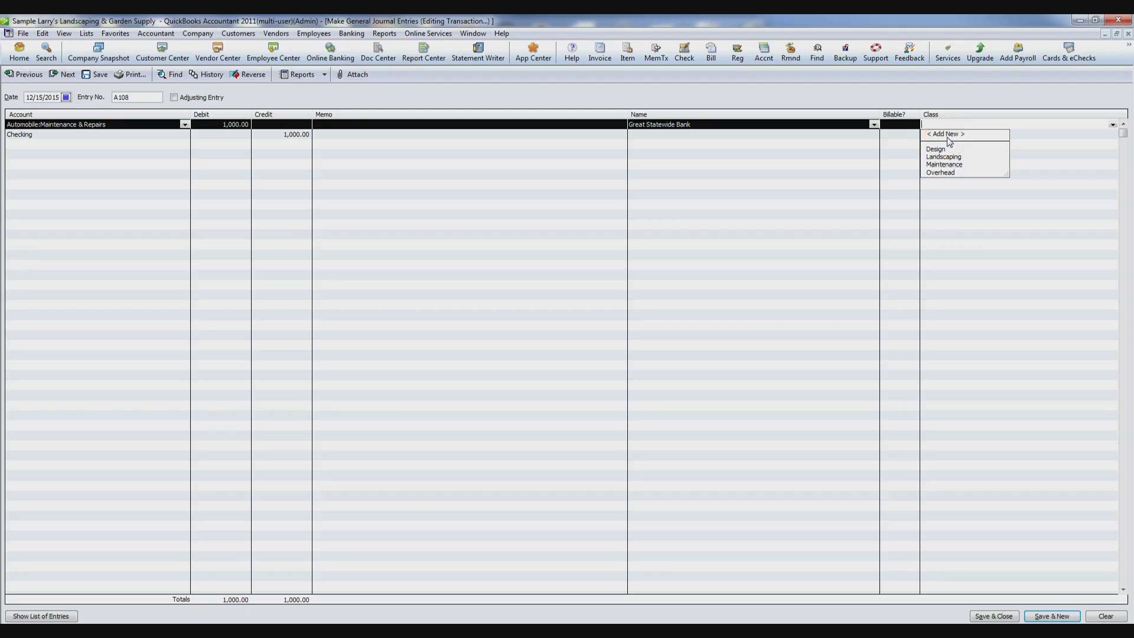
pyautogui.click(898, 152)
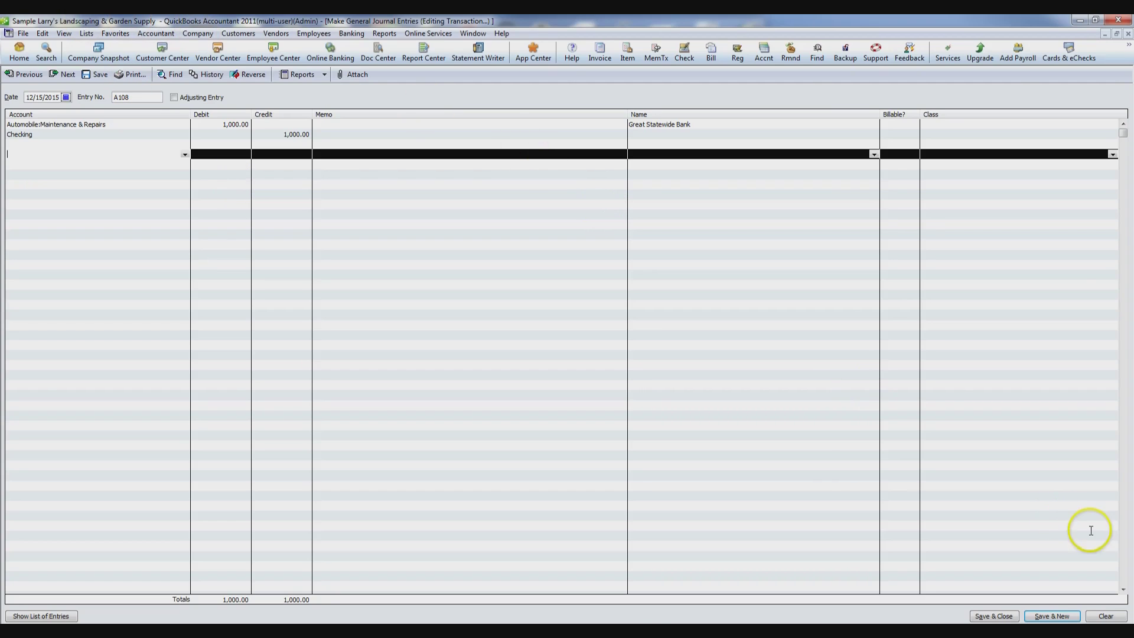
# - Close the general journal entry without recording it and open the register for the Checking account
pyautogui.click(1129, 38)
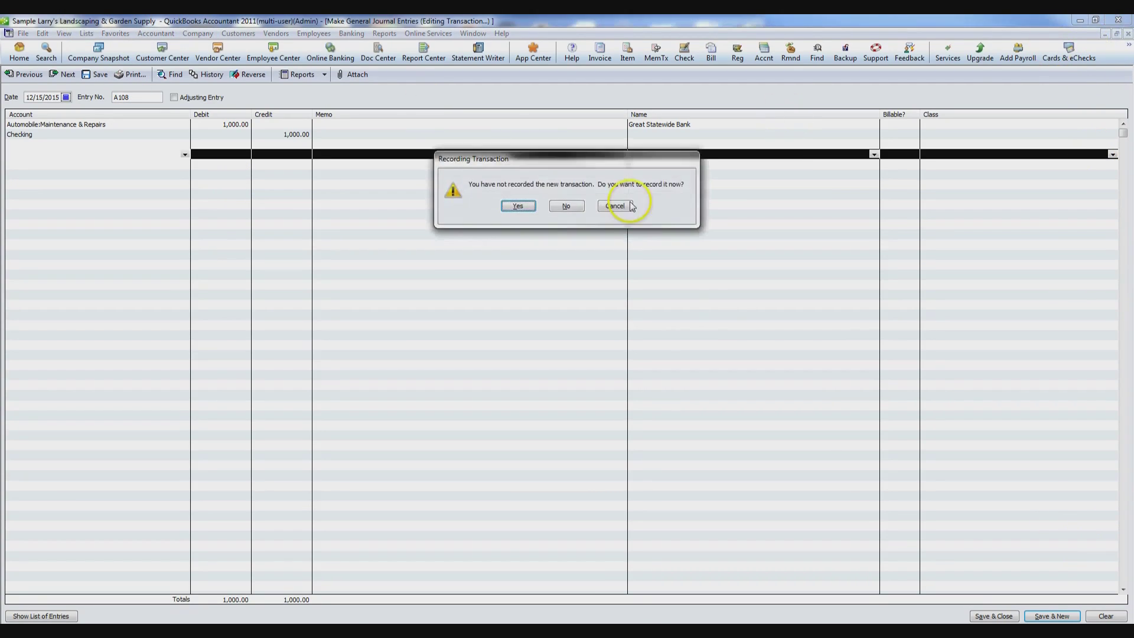
pyautogui.click(564, 207)
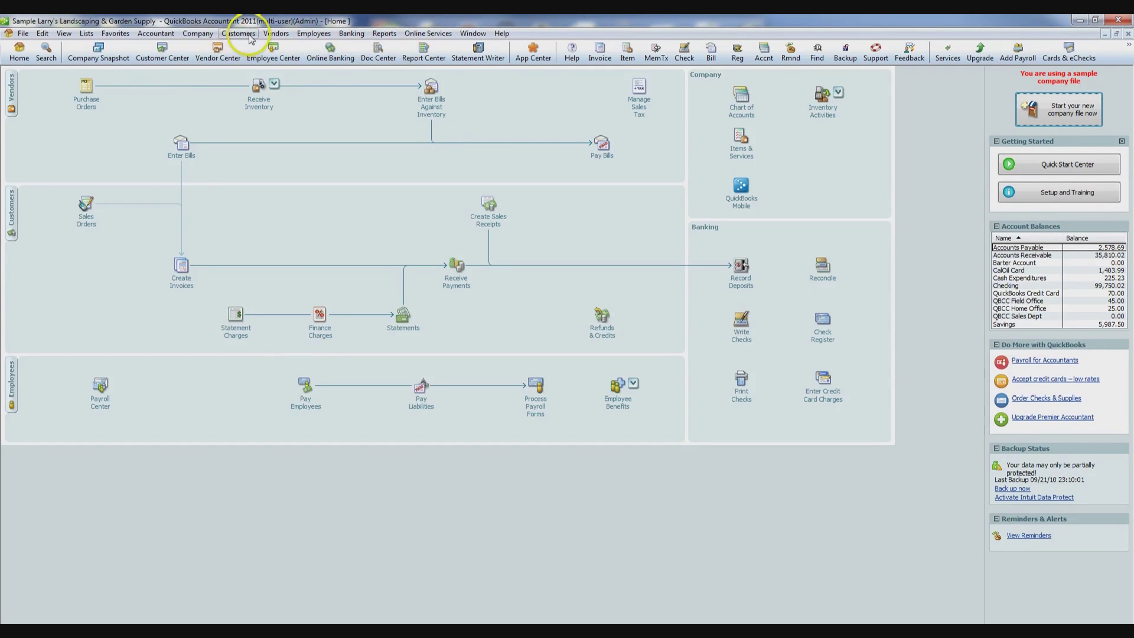
pyautogui.click(353, 34)
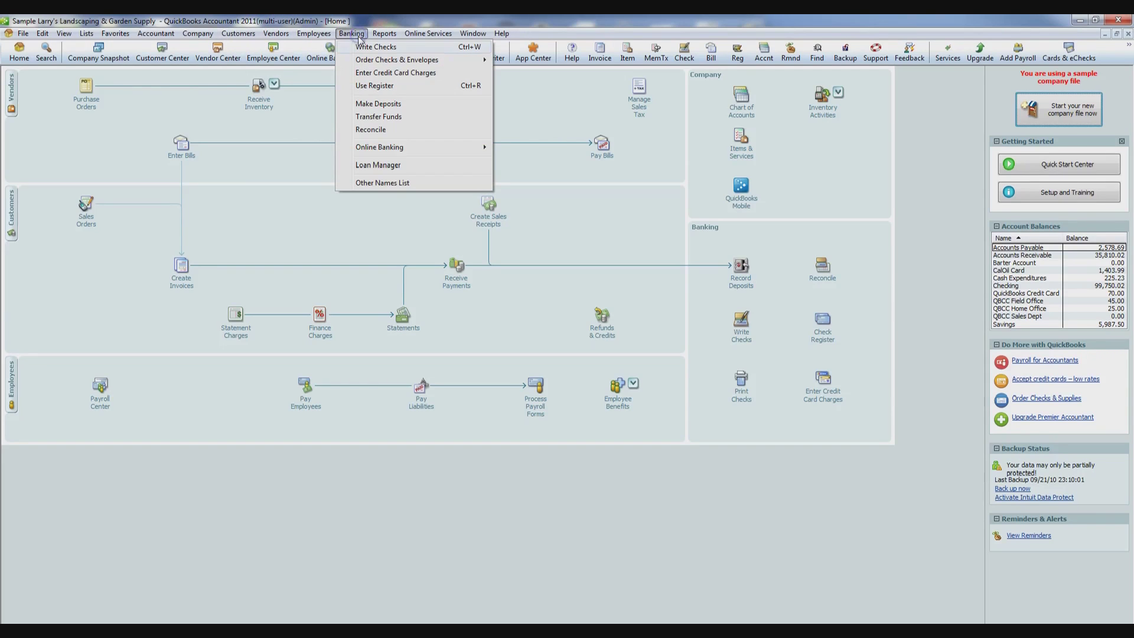
pyautogui.click(384, 87)
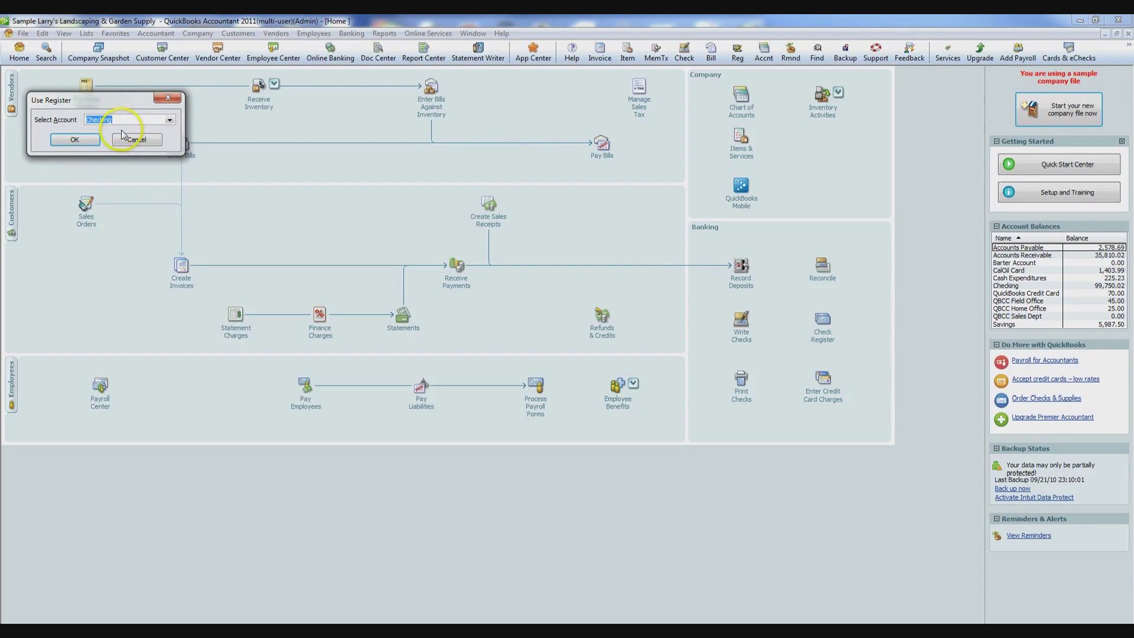
pyautogui.click(76, 139)
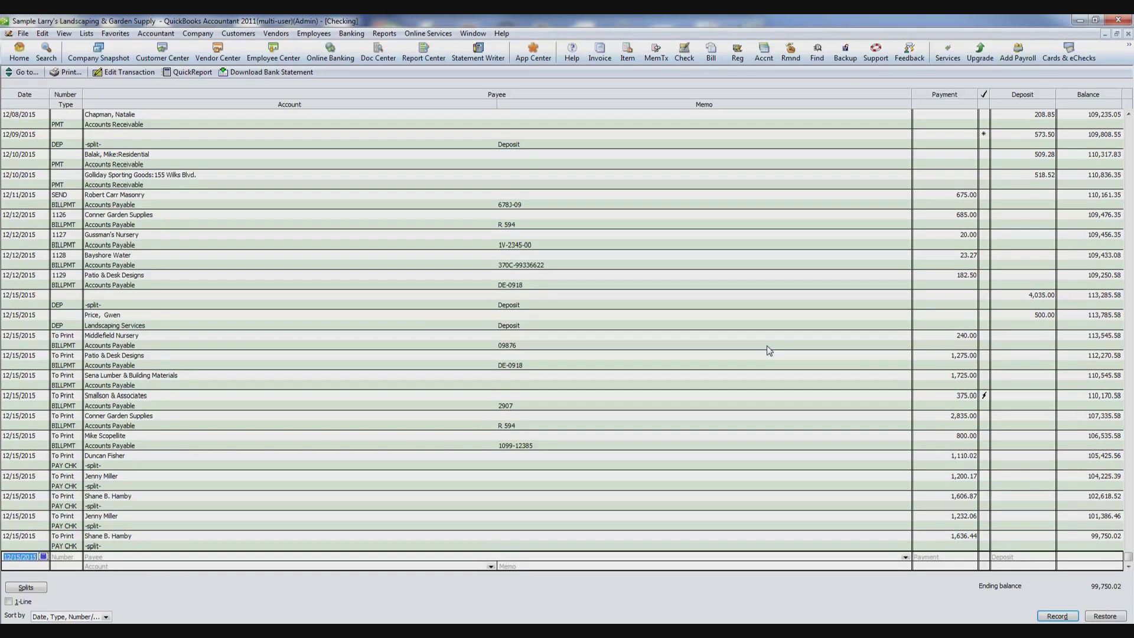
# - Start a new Checking register transaction with no number, Computer Services by DJ as payee and a payment of 150.00
pyautogui.click(430, 313)
pyautogui.click(70, 557)
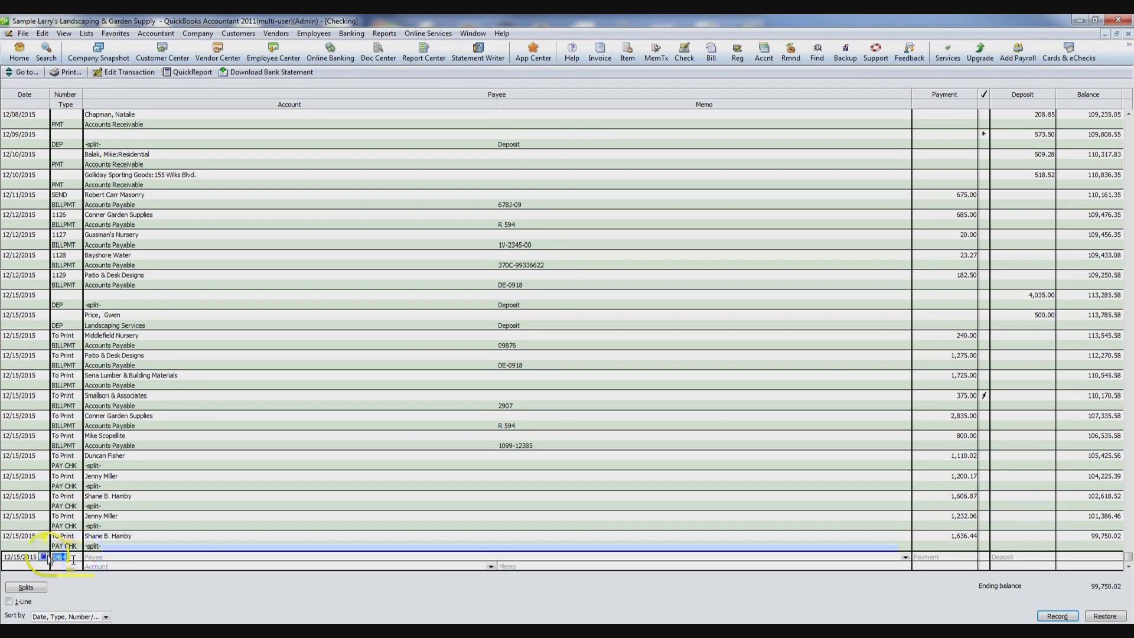
pyautogui.press('Delete')
pyautogui.press('Tab')
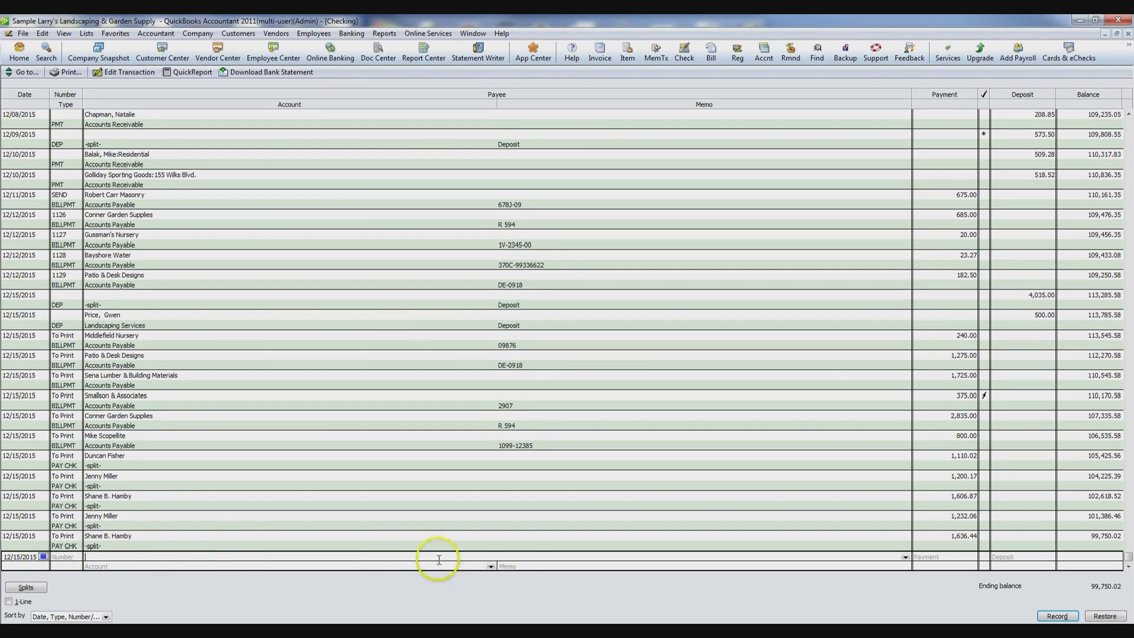
pyautogui.click(906, 557)
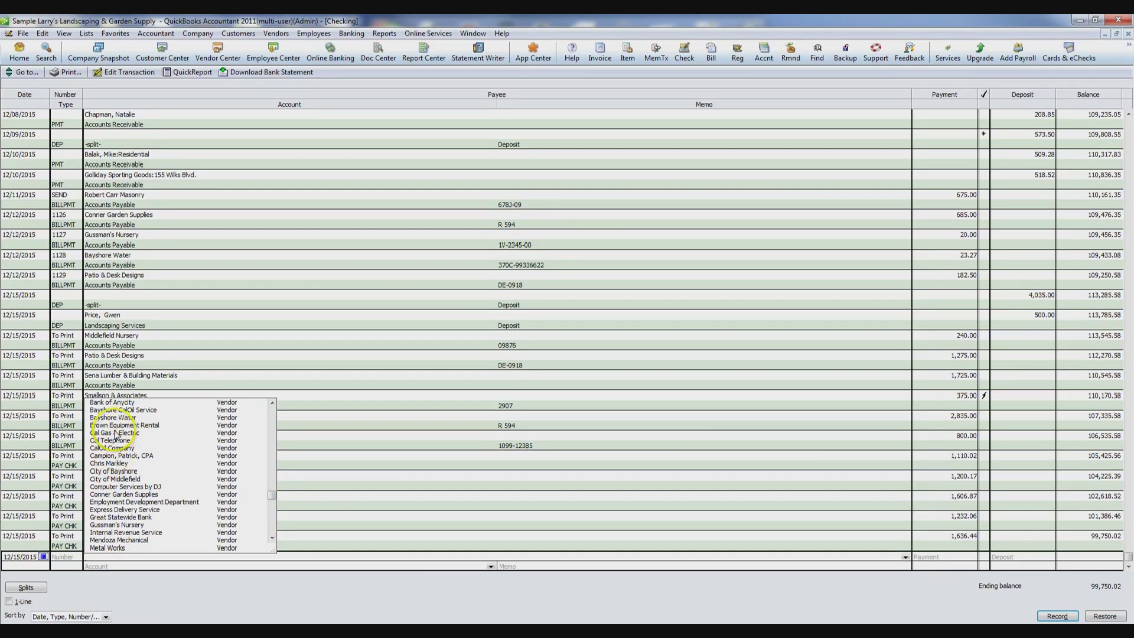
pyautogui.click(125, 486)
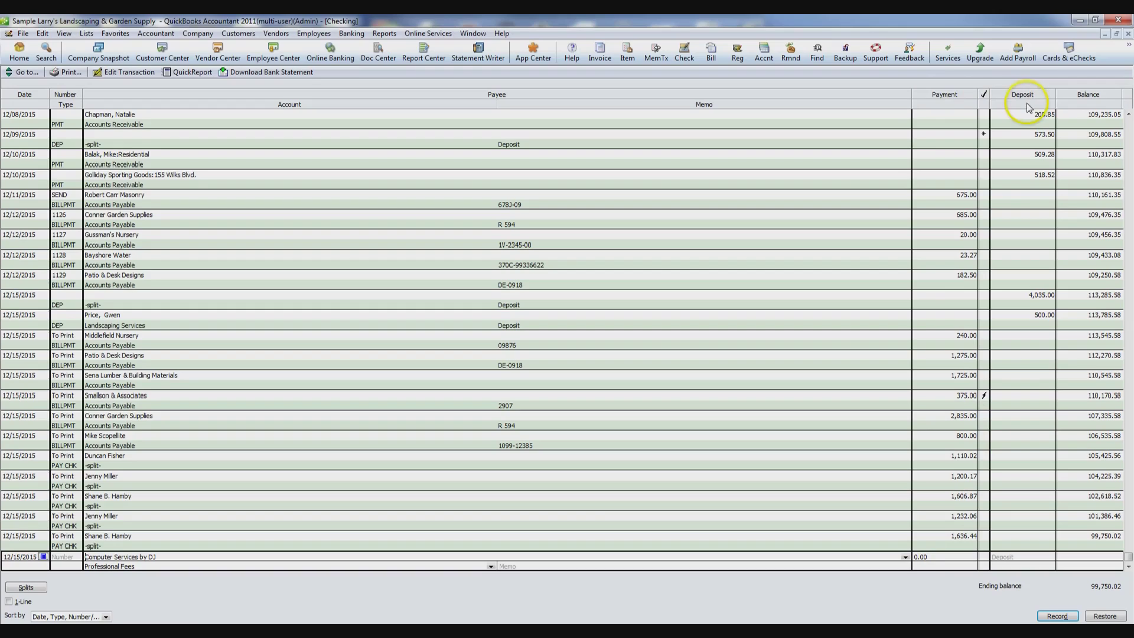
pyautogui.click(944, 557)
pyautogui.press('Tab')
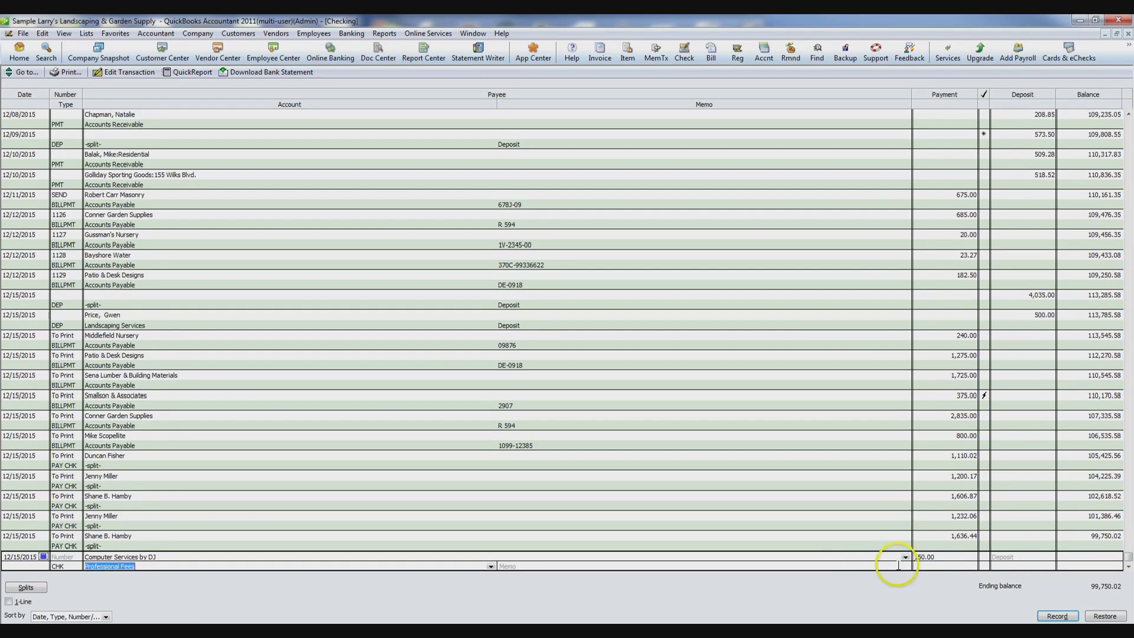
# - Assign the Professional Fees expense account to the Computer Services by DJ payment
pyautogui.click(491, 566)
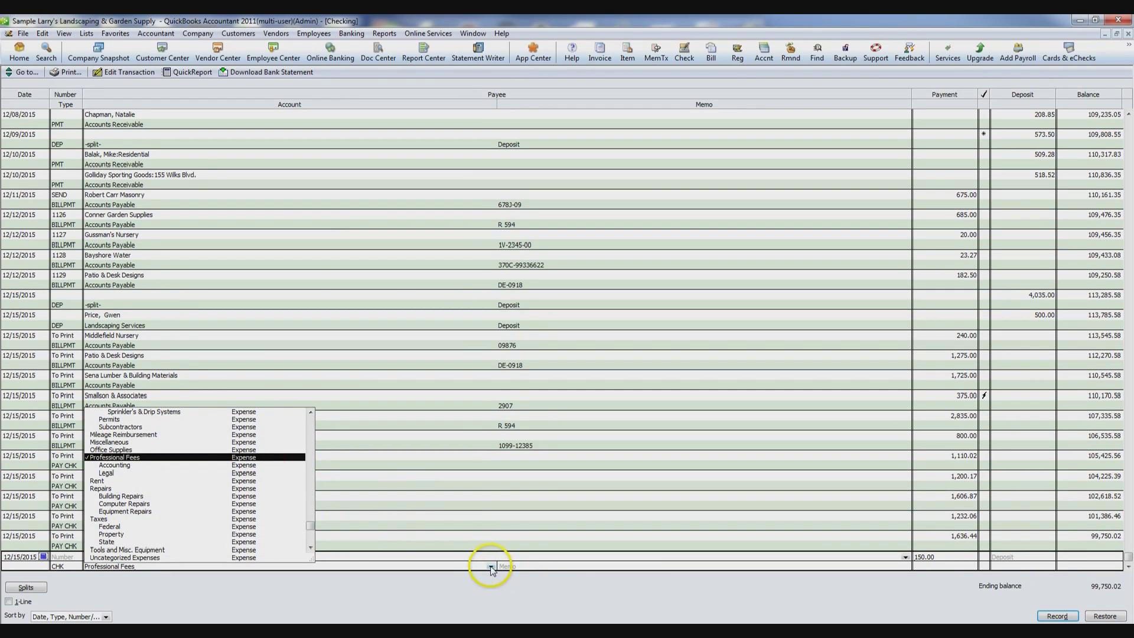
pyautogui.click(110, 458)
pyautogui.moveTo(140, 568); pyautogui.dragTo(101, 566)
pyautogui.press('BackSpace')
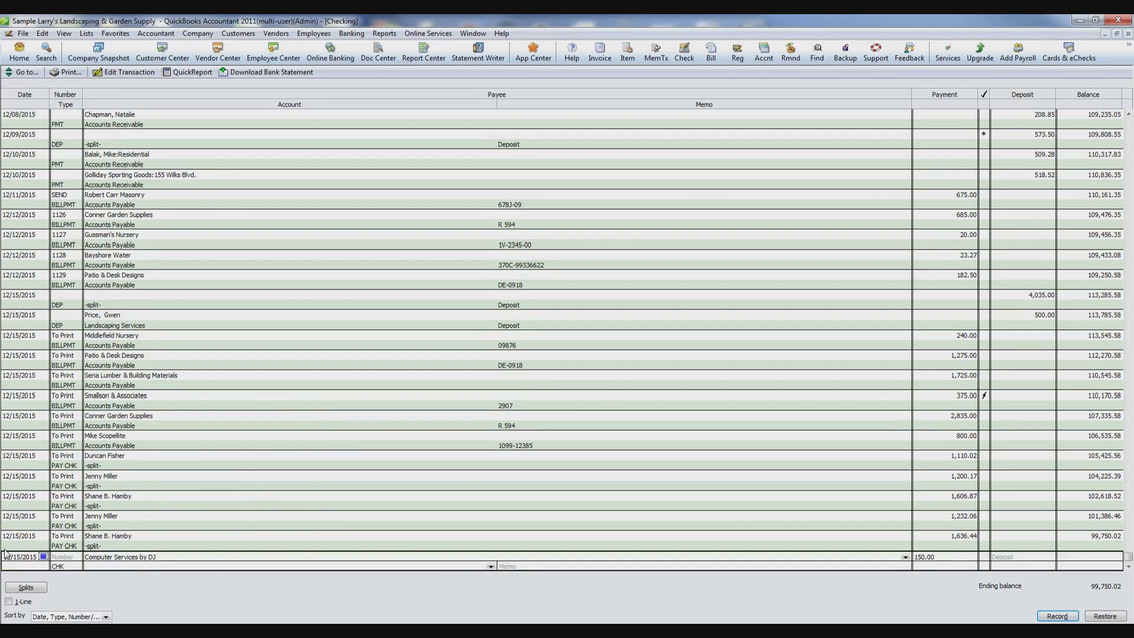
pyautogui.write('Professional Fees')
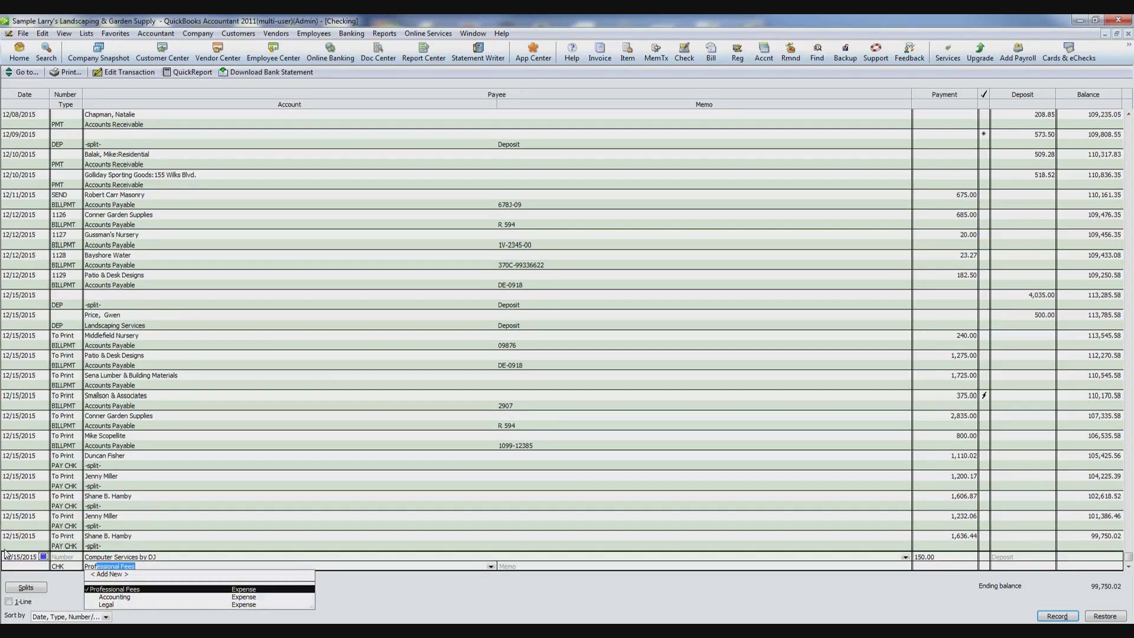
pyautogui.press('Tab')
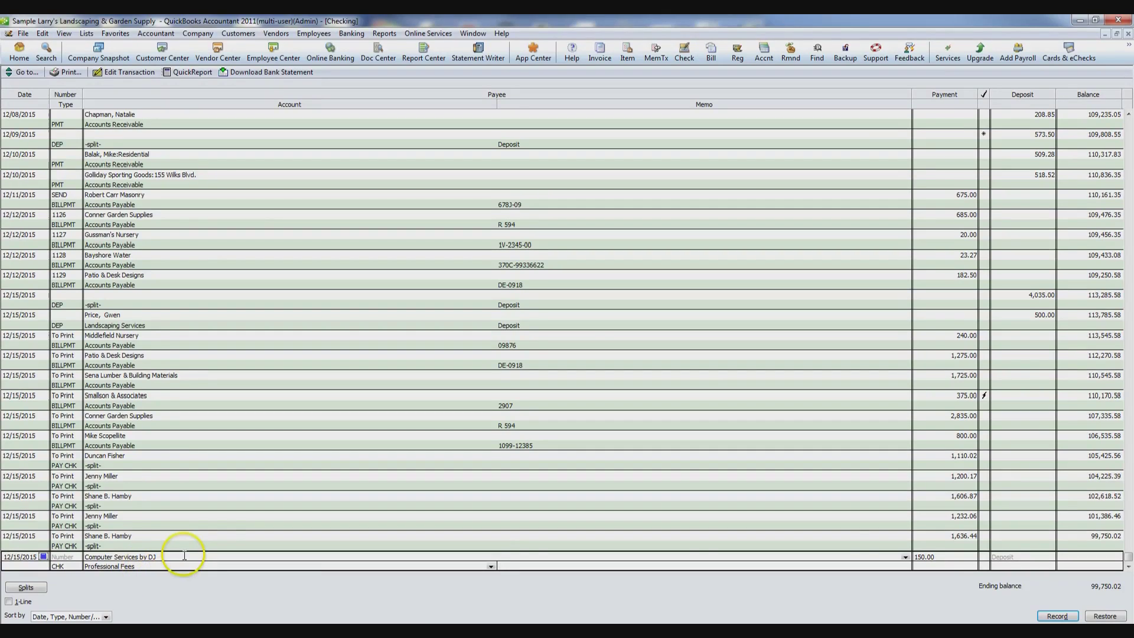
# - Add the memo "Party At Friends" to the Computer Services by DJ payment, record it and select it in the register
pyautogui.click(544, 565)
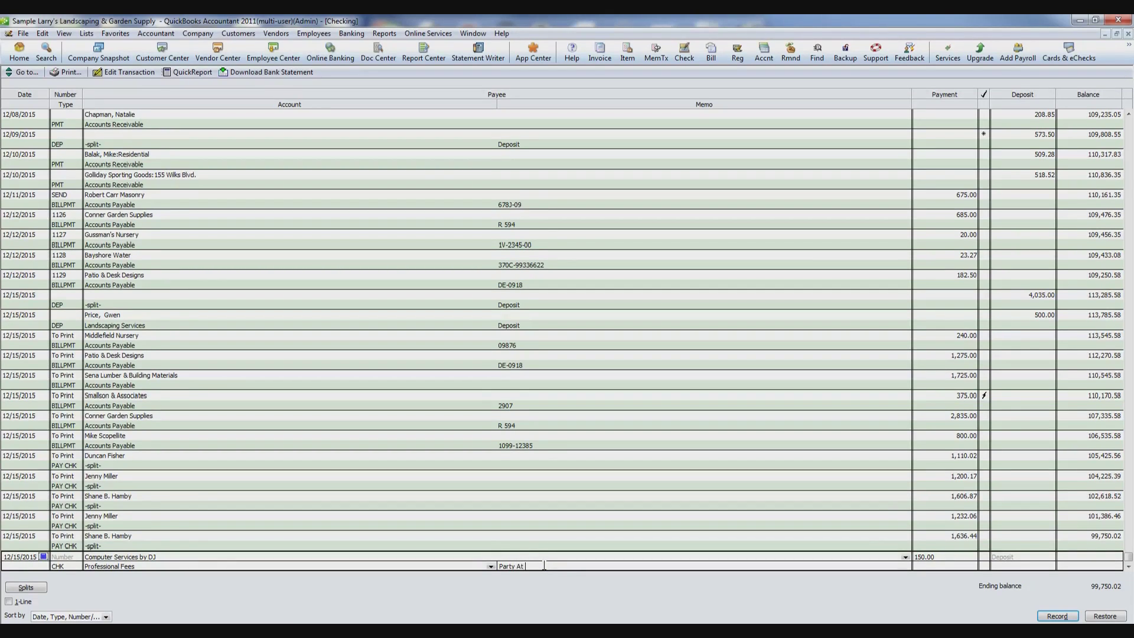
pyautogui.click(566, 575)
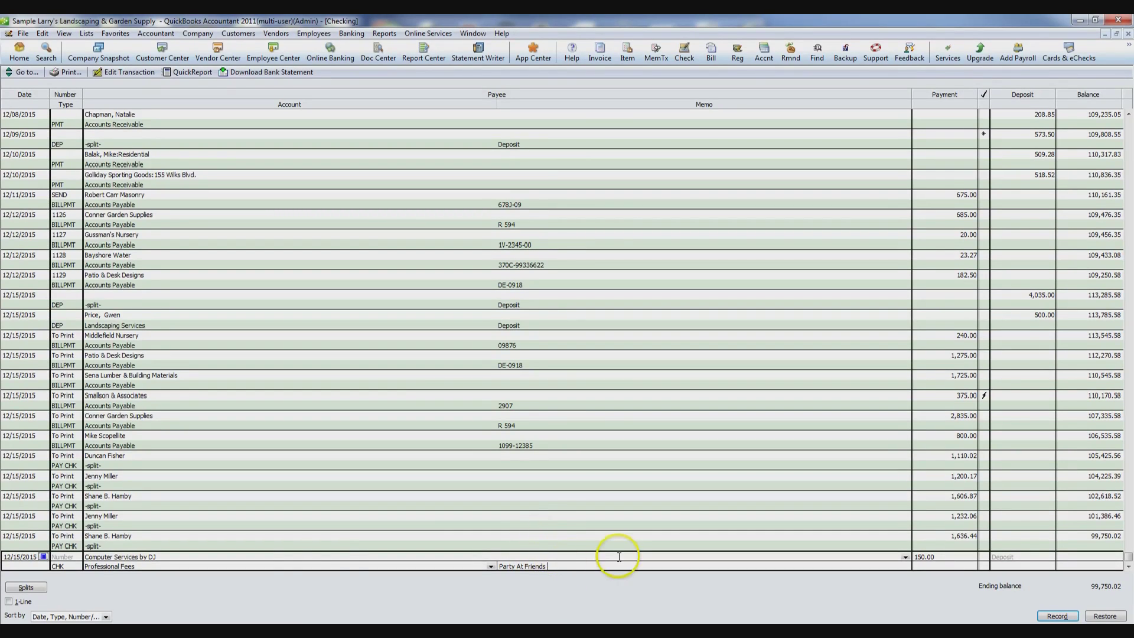
pyautogui.click(1057, 615)
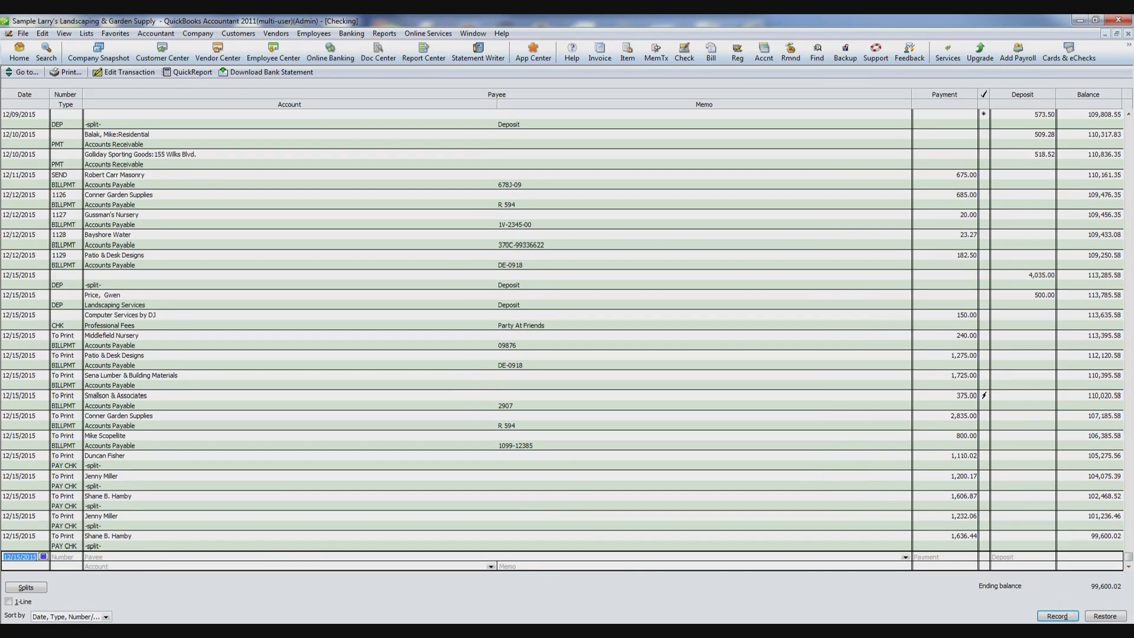
pyautogui.click(137, 322)
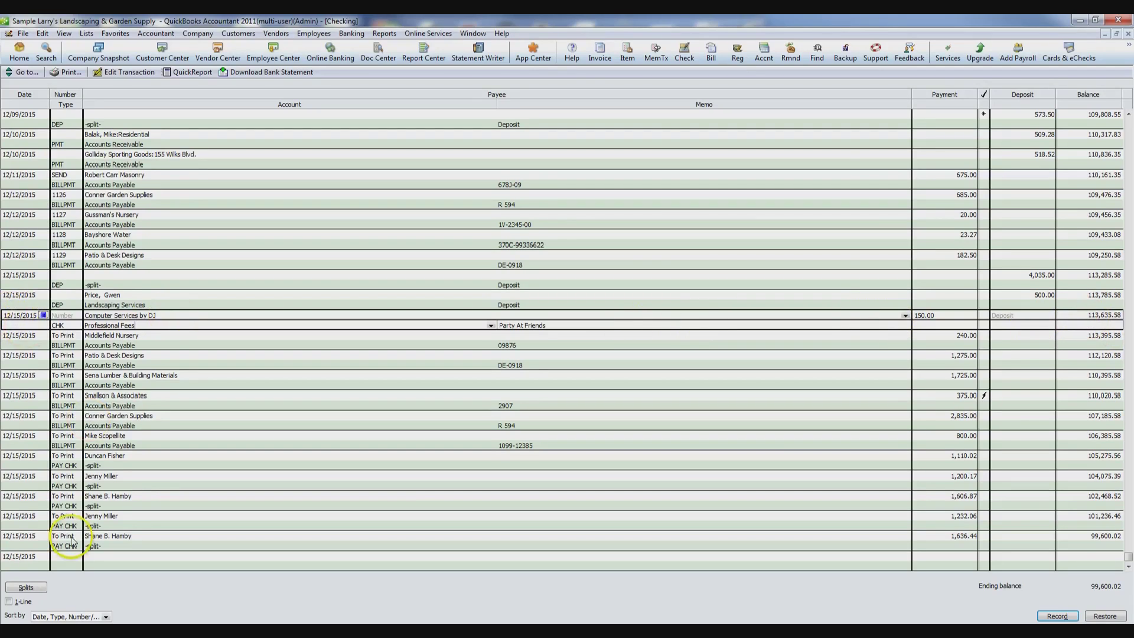
# - Start another register transaction with the number left blank and a customer chosen as payee
pyautogui.click(64, 556)
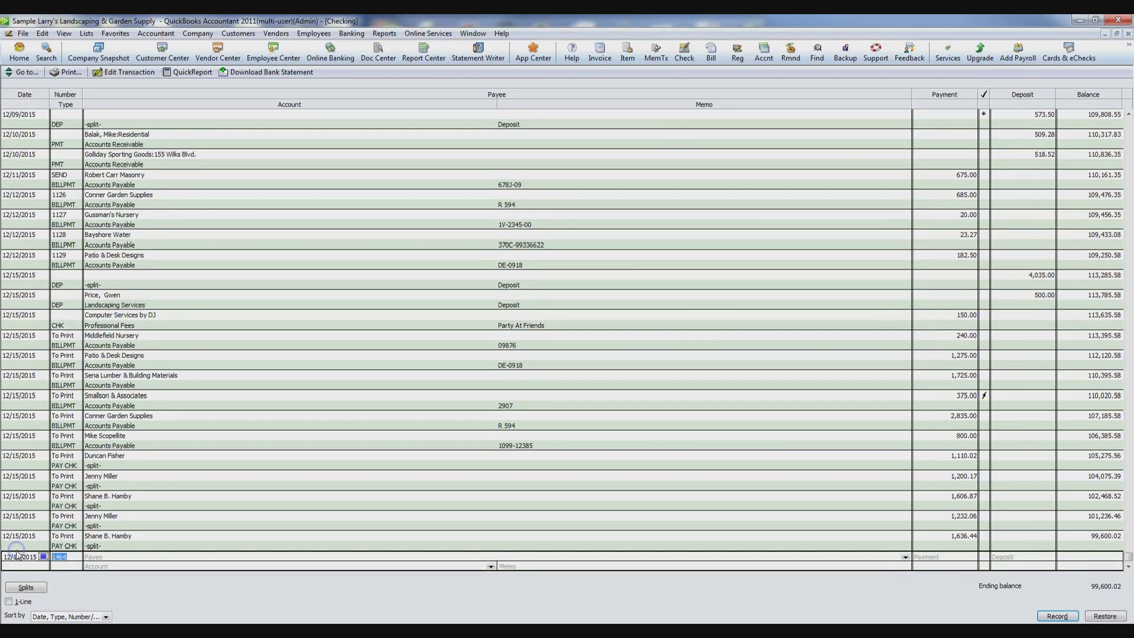
pyautogui.press('Delete')
pyautogui.press('Tab')
pyautogui.click(904, 557)
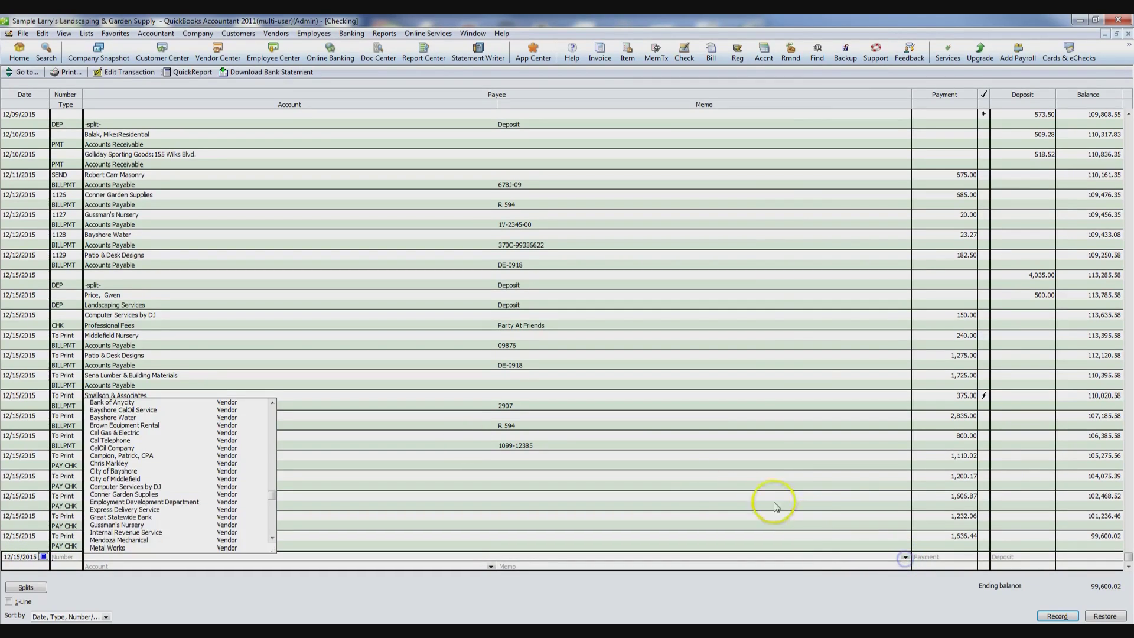
pyautogui.scroll(-5, 203, 473)
pyautogui.scroll(9, 226, 490)
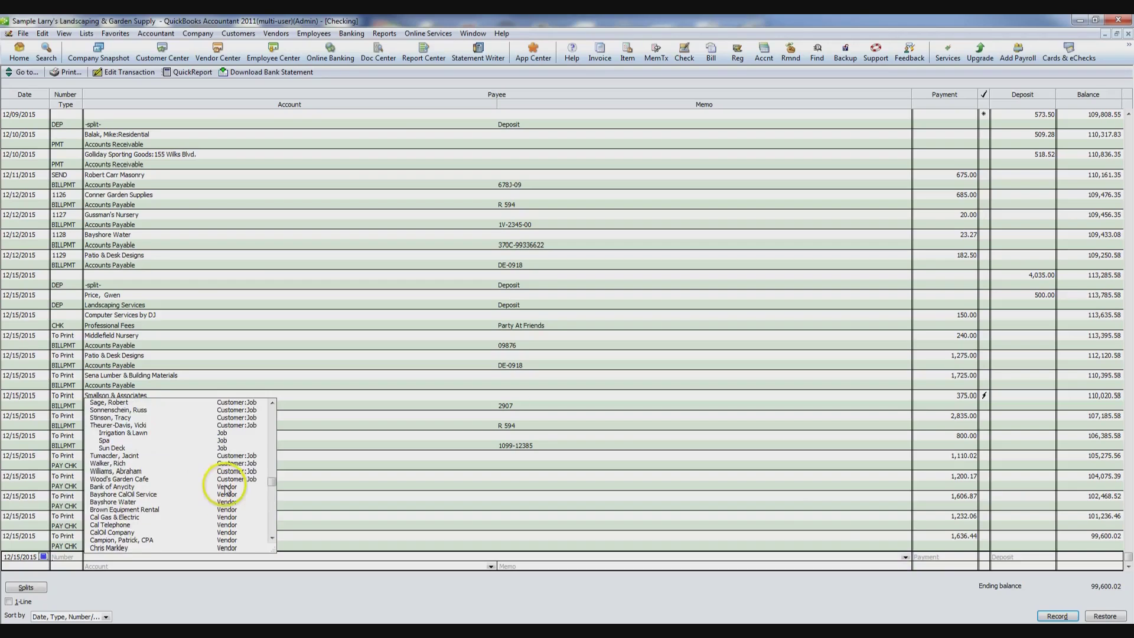
pyautogui.scroll(3, 226, 491)
pyautogui.click(118, 476)
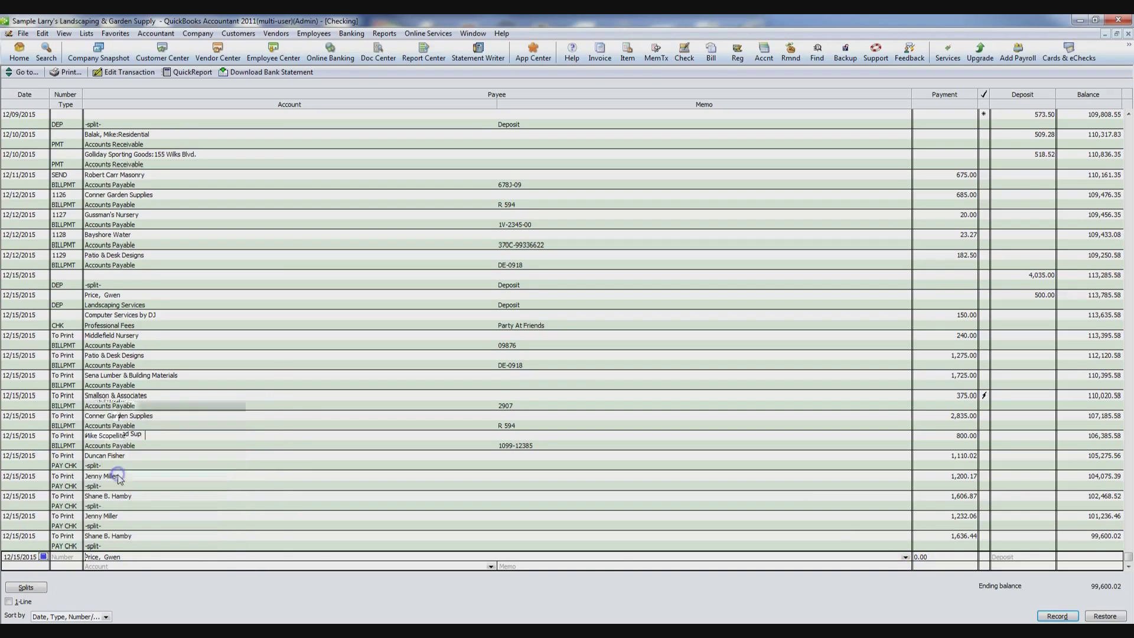
# - Enter 150.00 as the deposit amount for the customer's transaction
pyautogui.click(953, 555)
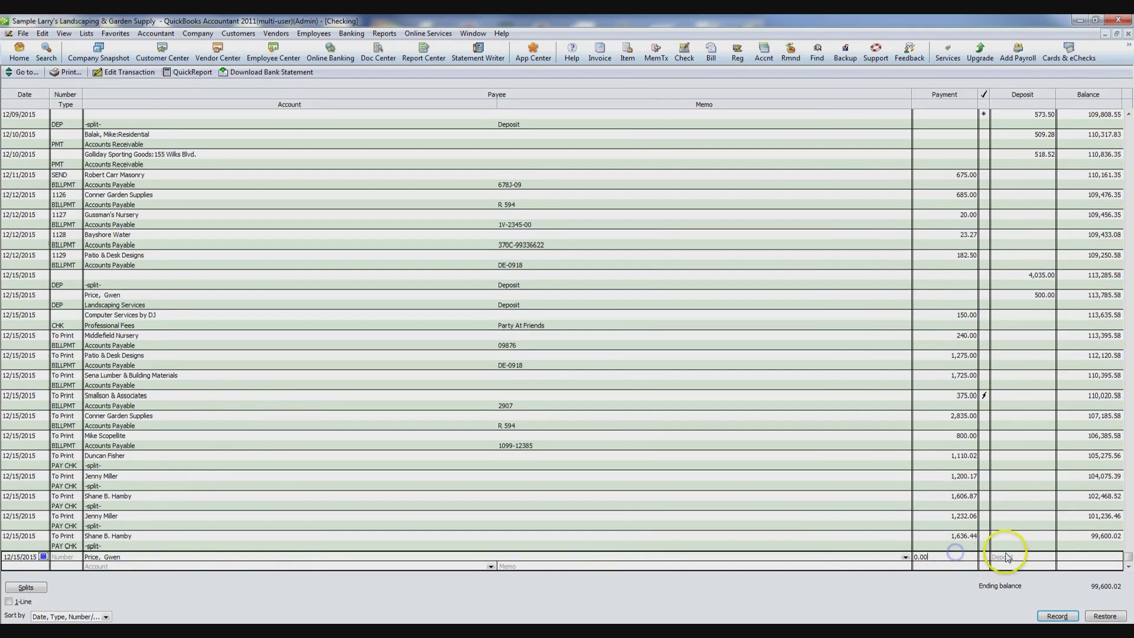
pyautogui.click(1016, 557)
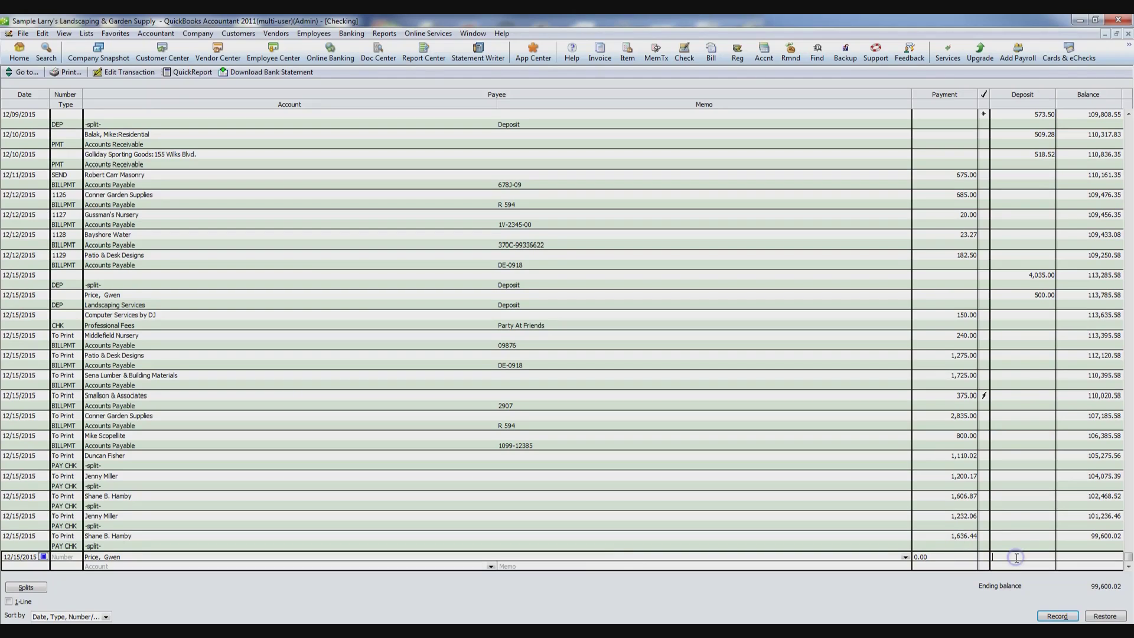
pyautogui.write('150')
pyautogui.press('Tab')
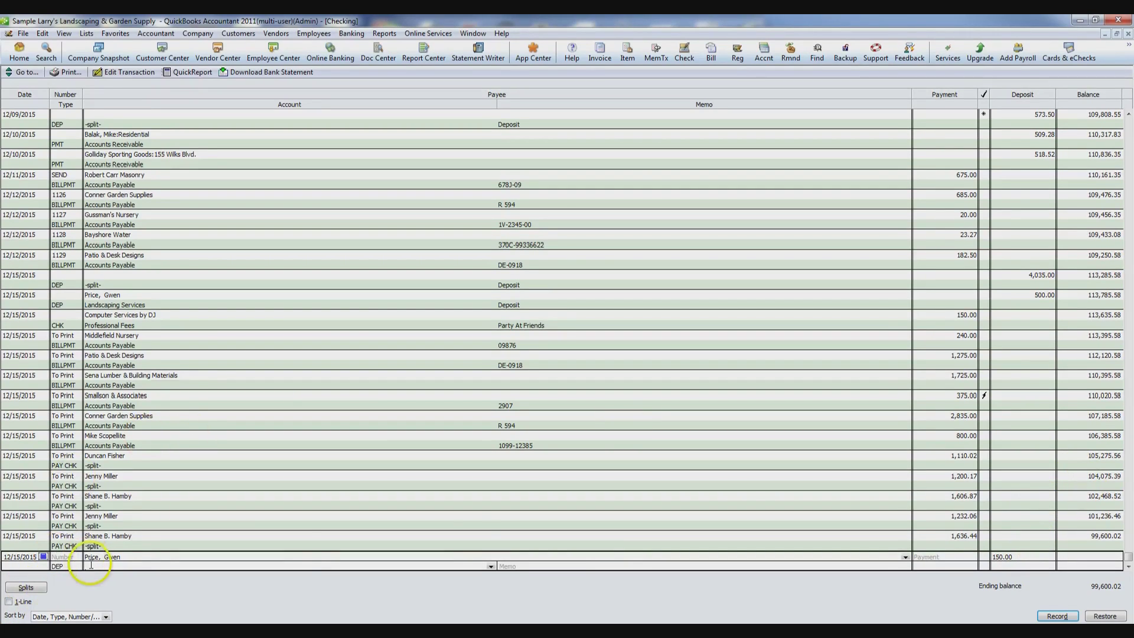
# - Assign the Landscaping Services income account to the customer's deposit, leave the memo empty and record the transaction
pyautogui.click(490, 566)
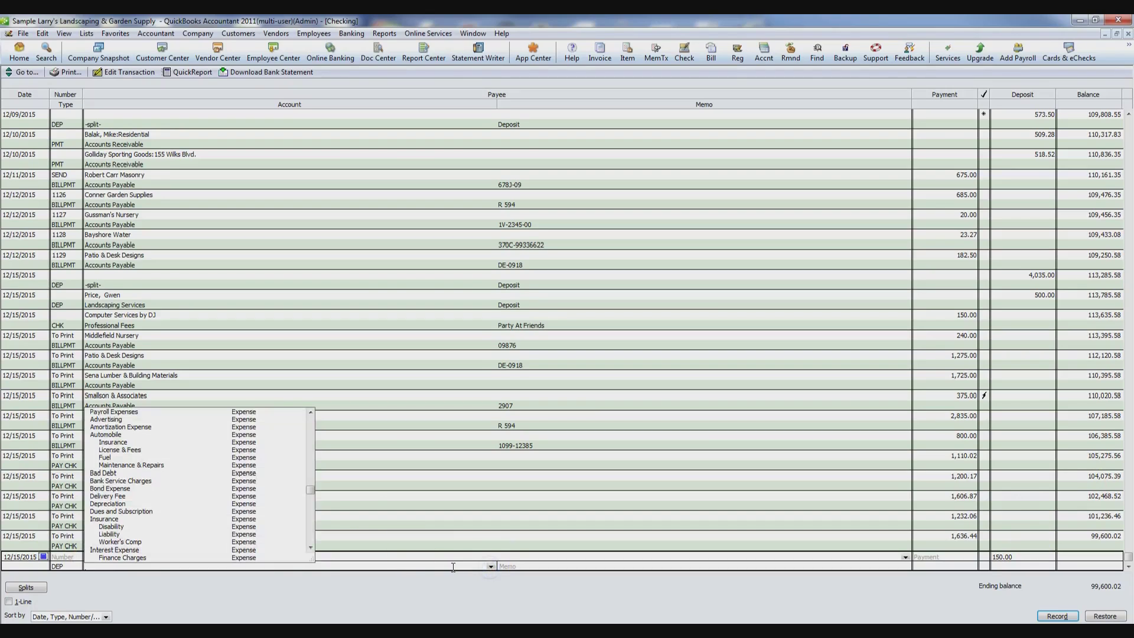
pyautogui.scroll(5, 253, 486)
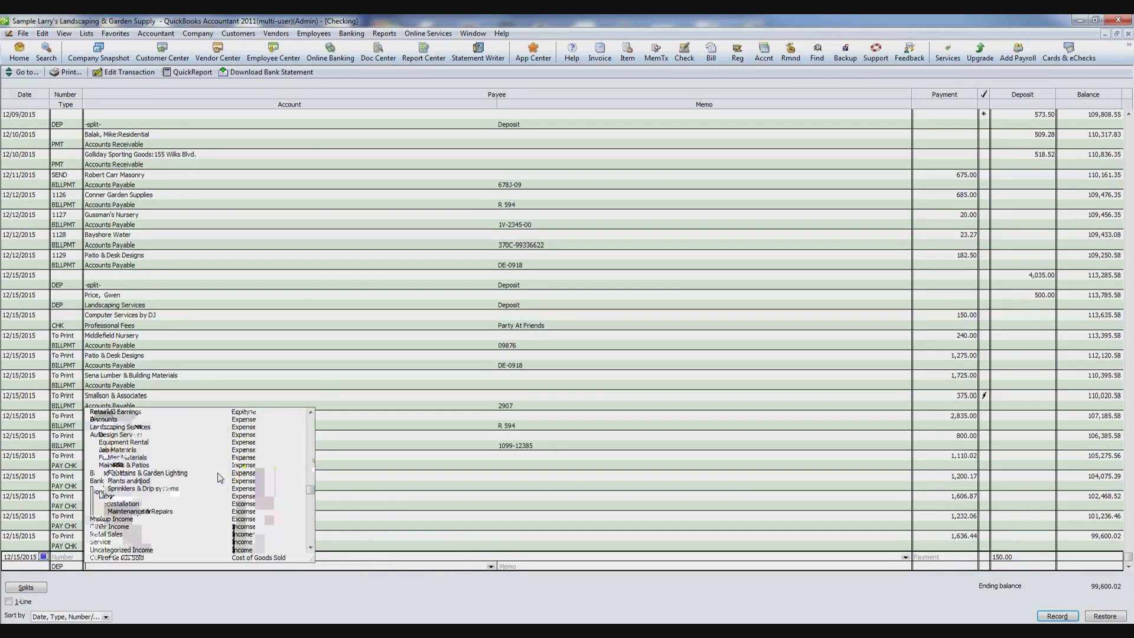
pyautogui.scroll(2, 219, 478)
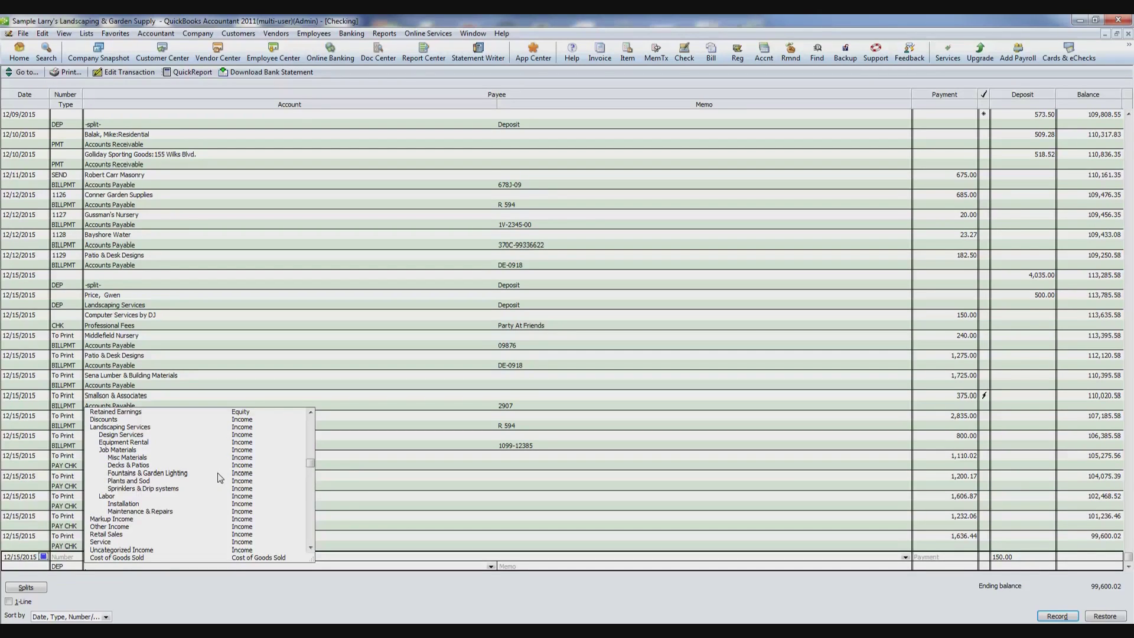
pyautogui.click(106, 428)
pyautogui.click(529, 568)
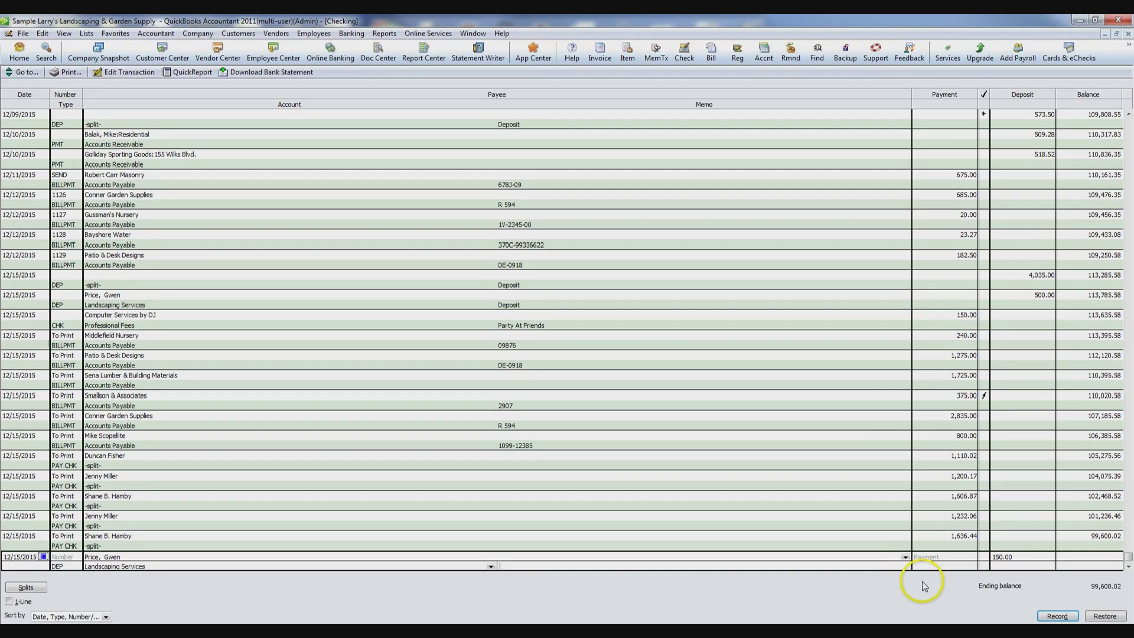
pyautogui.click(1057, 616)
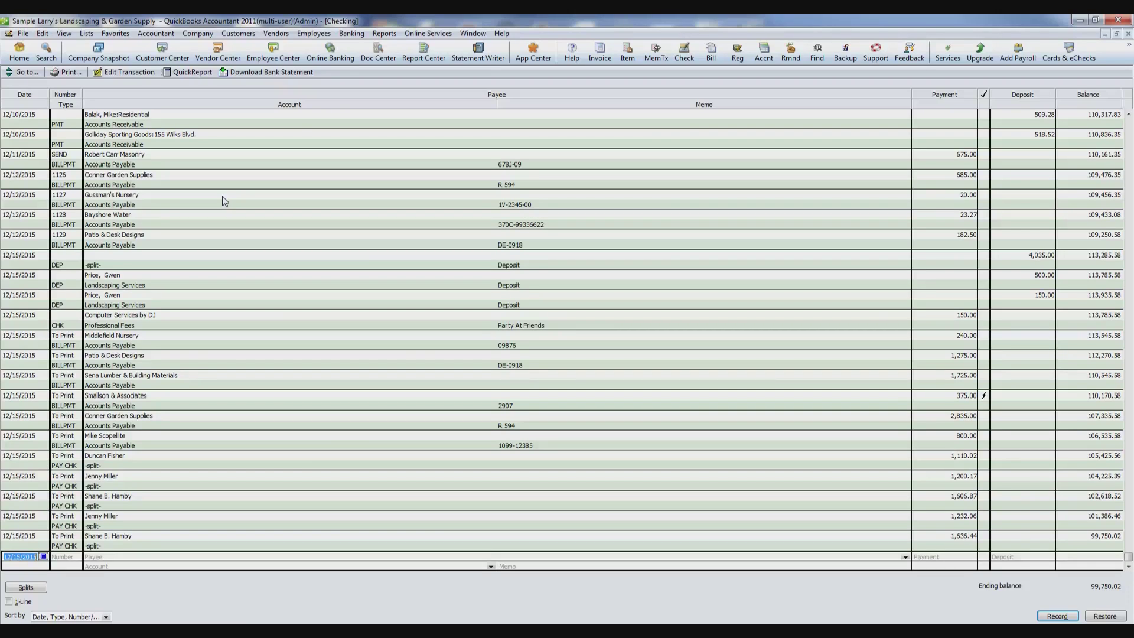
pyautogui.click(431, 539)
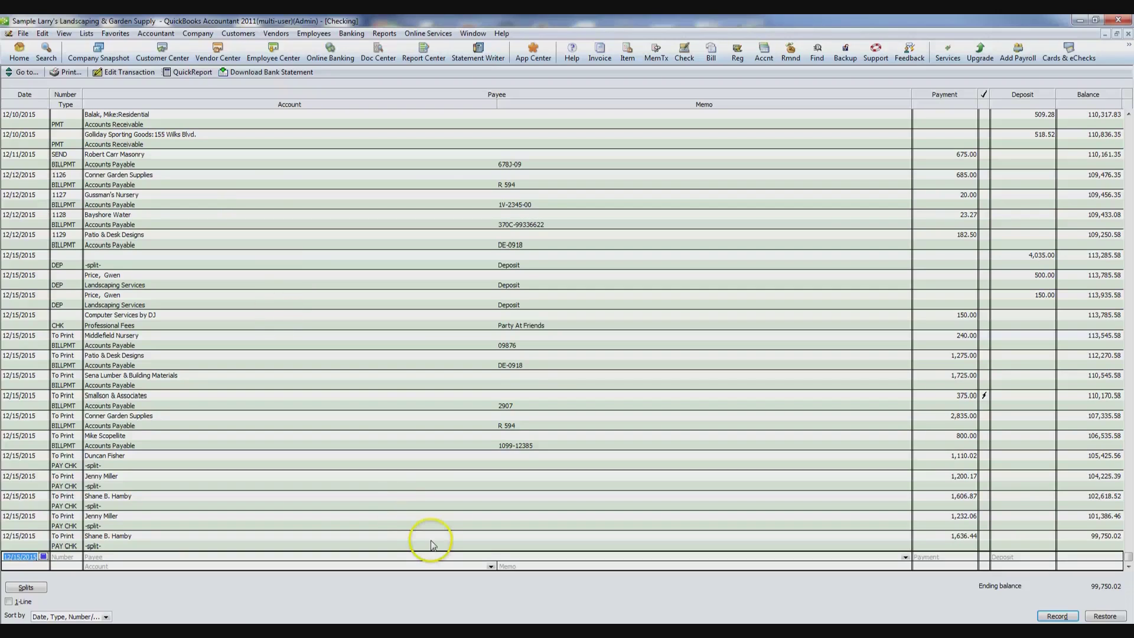